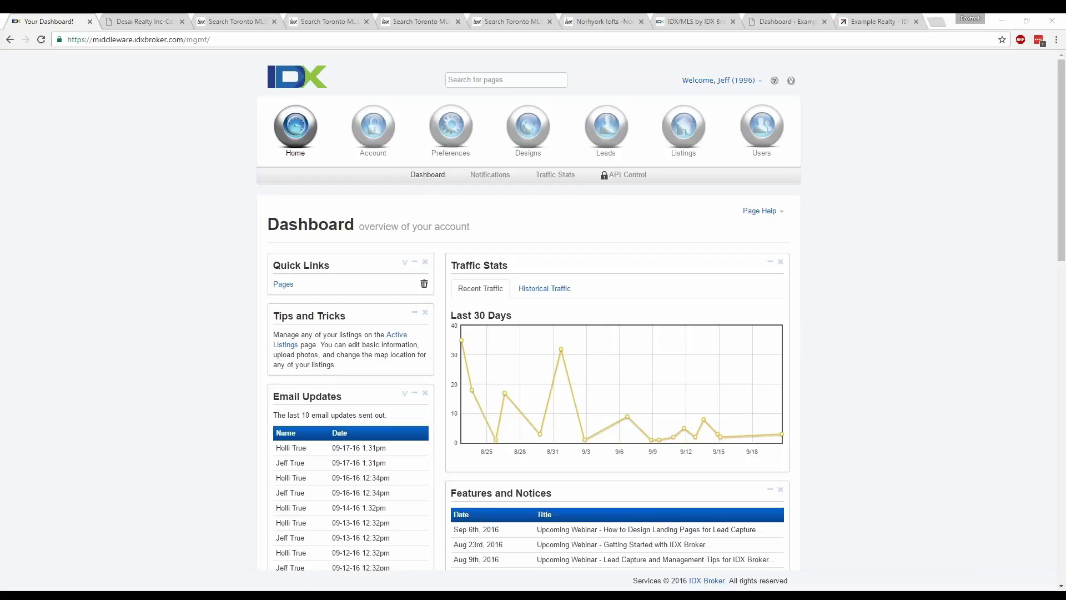
# - Switch from the IDX Broker dashboard to the Desai Realty Inc website tab
pyautogui.click(148, 21)
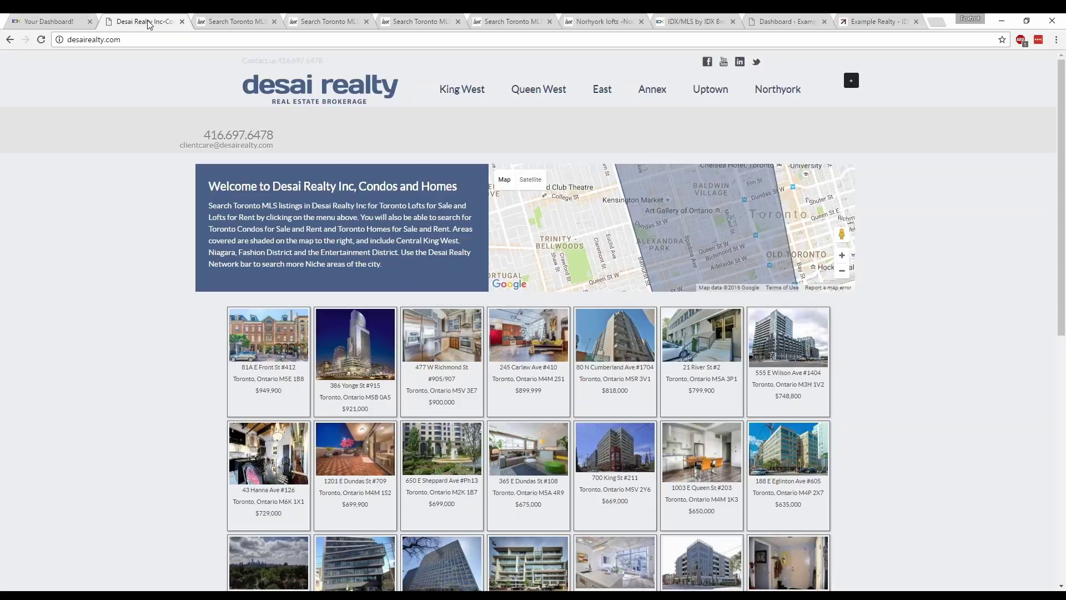
# - Browse the Queen West, Annex, East, Uptown and North York Lofts sites in turn
pyautogui.click(225, 20)
pyautogui.hotkey('ctrl', 'Tab')
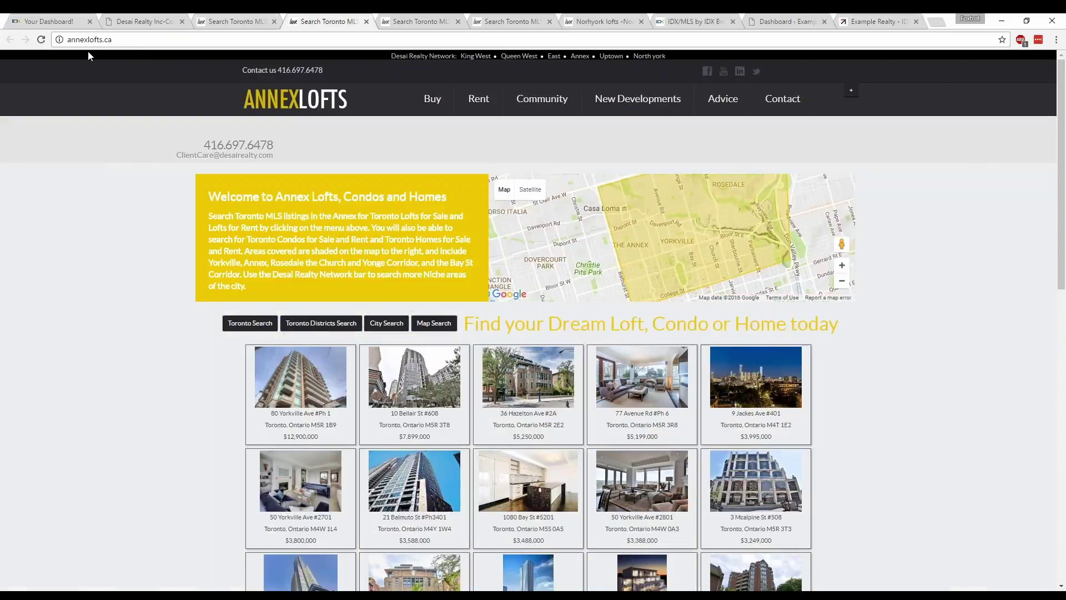
pyautogui.click(392, 22)
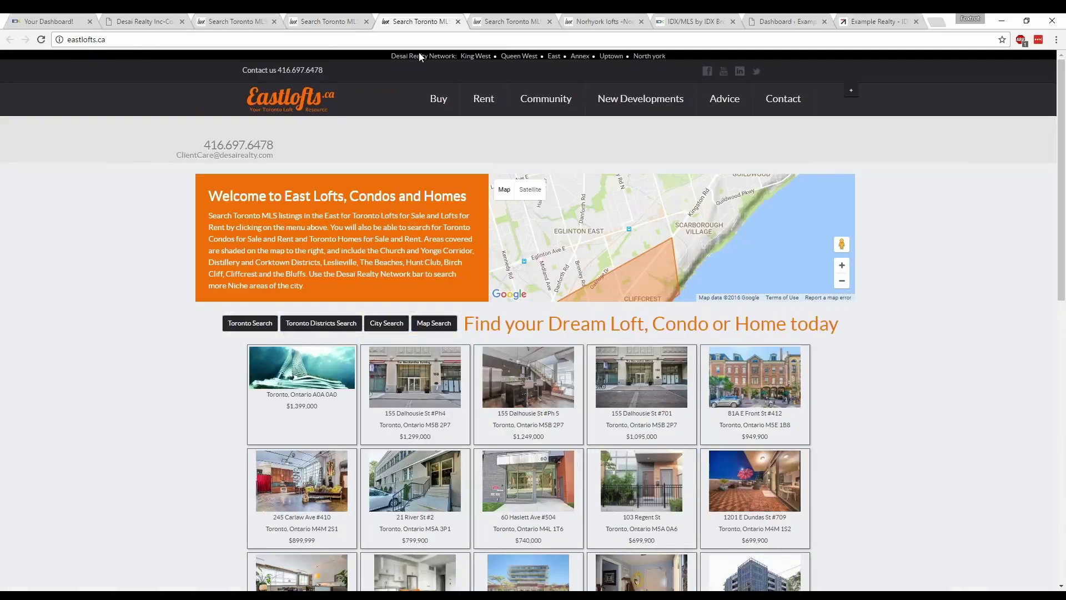
pyautogui.click(502, 20)
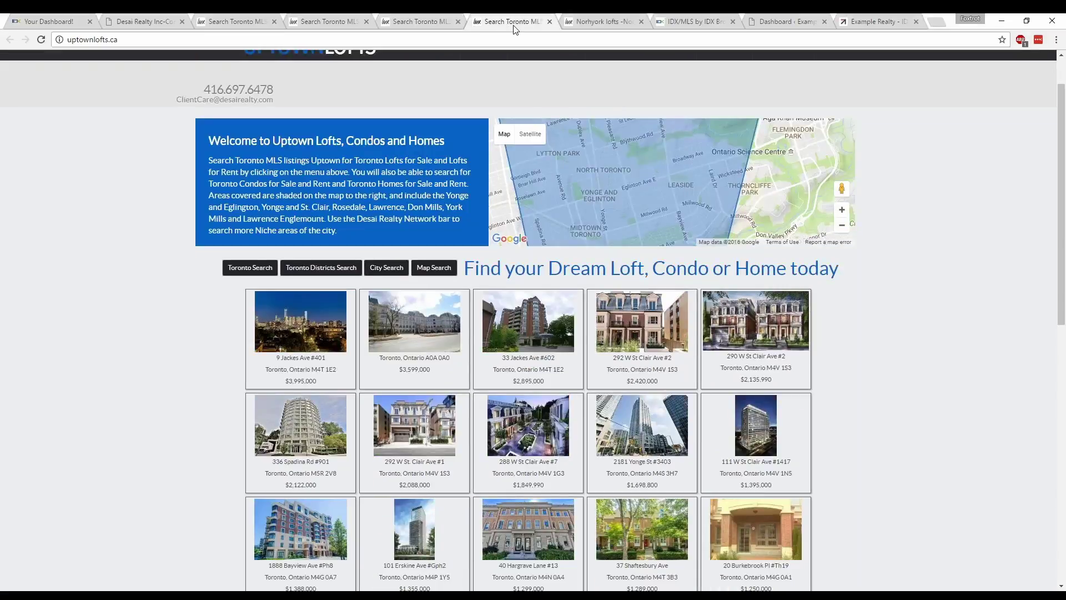
pyautogui.click(596, 22)
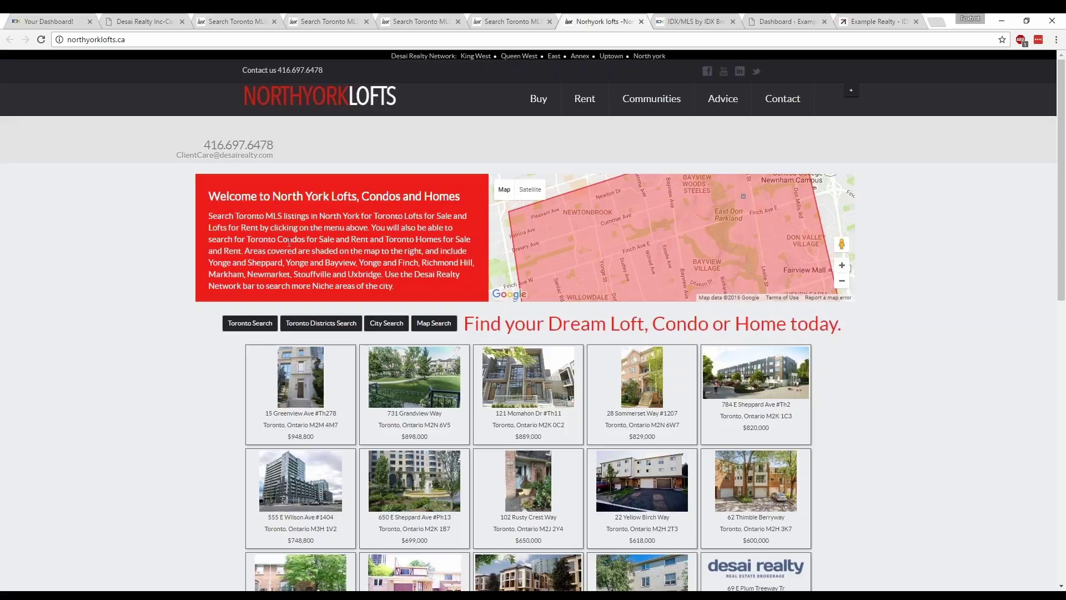
pyautogui.scroll(-5, 159, 312)
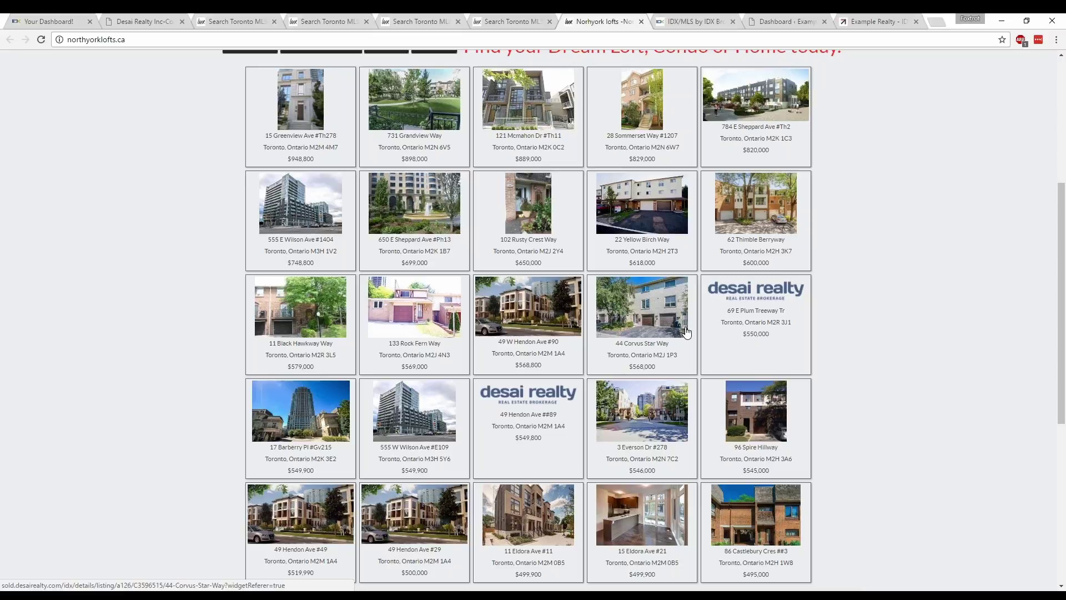
pyautogui.scroll(5, 522, 369)
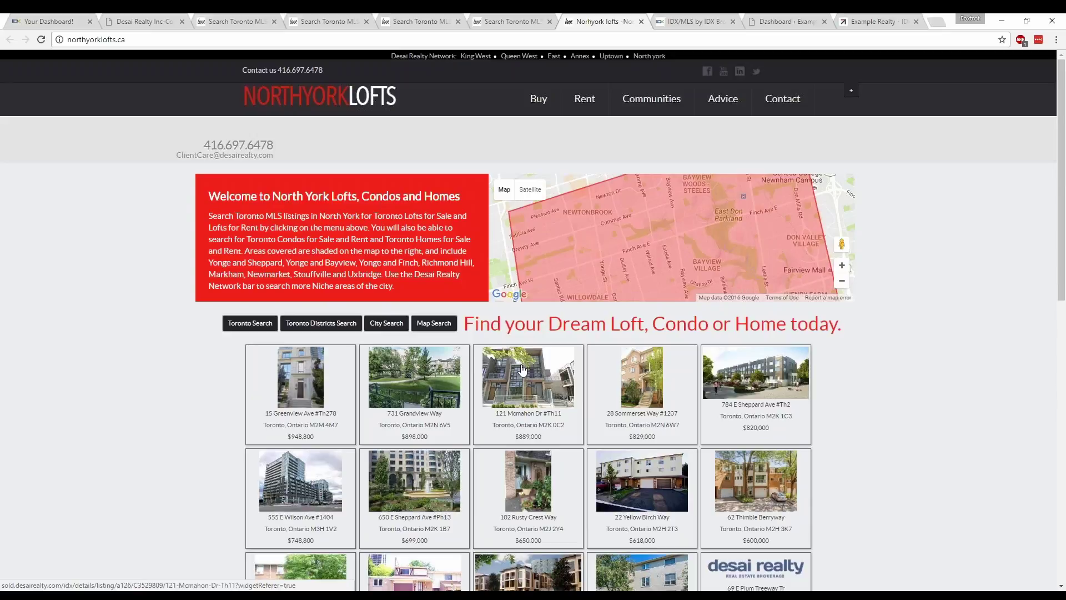
pyautogui.scroll(-1, 522, 369)
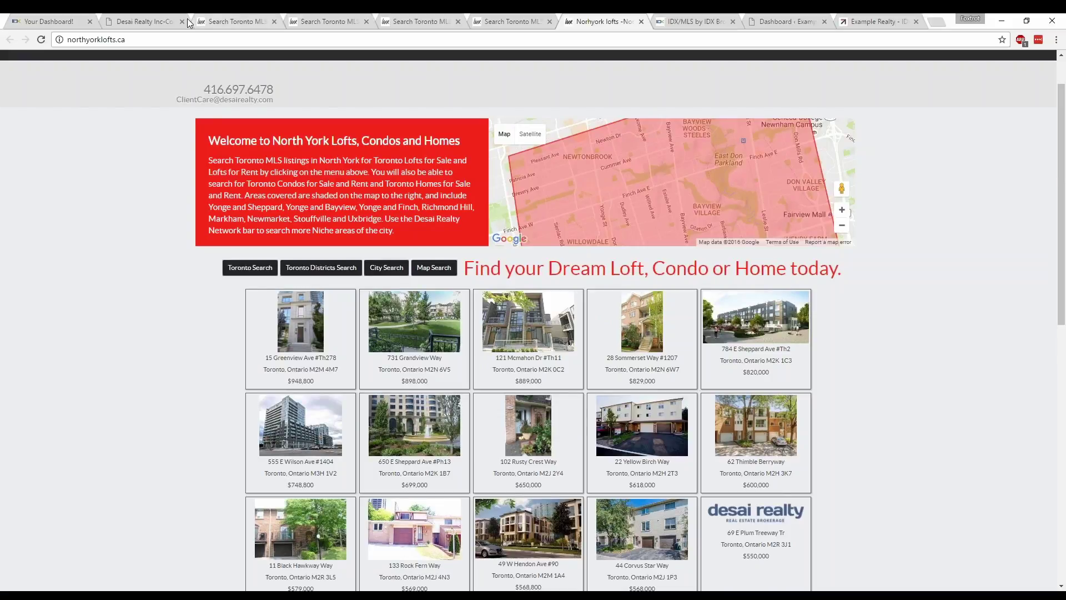
pyautogui.click(152, 21)
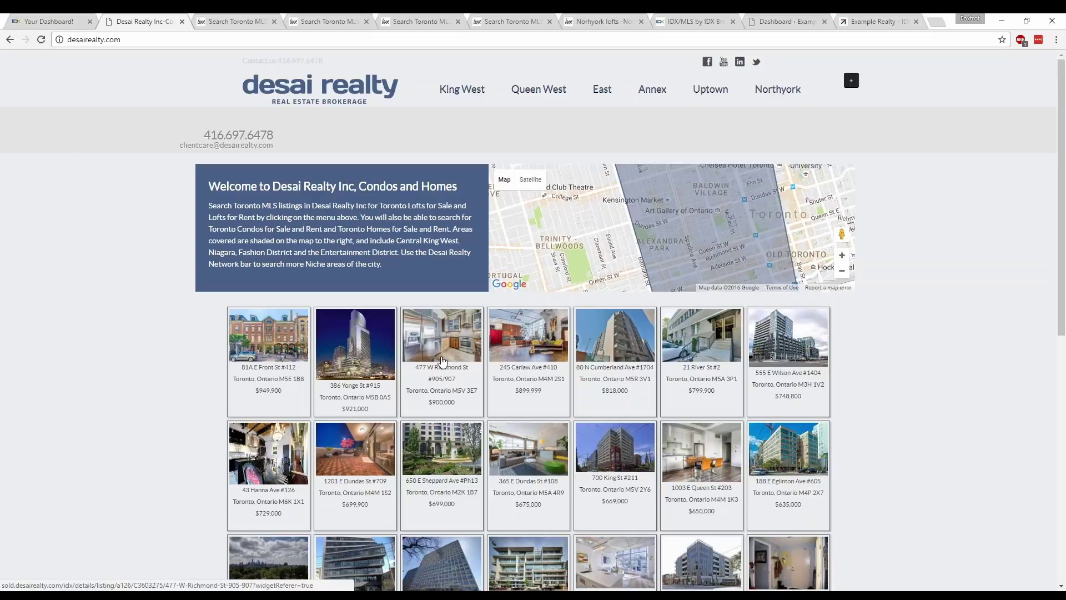
pyautogui.click(317, 22)
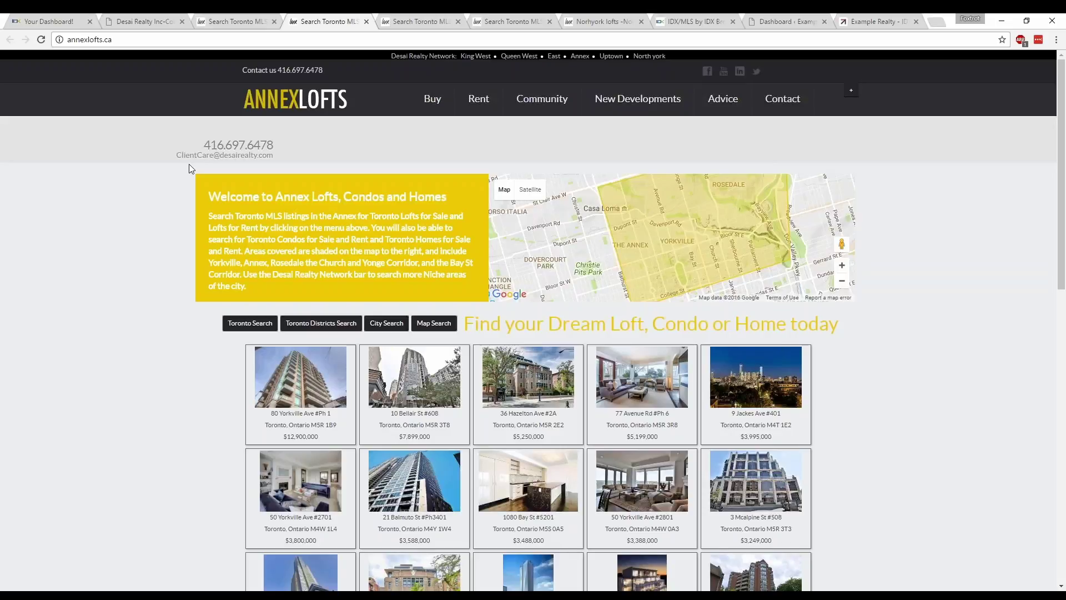
pyautogui.middleClick(311, 393)
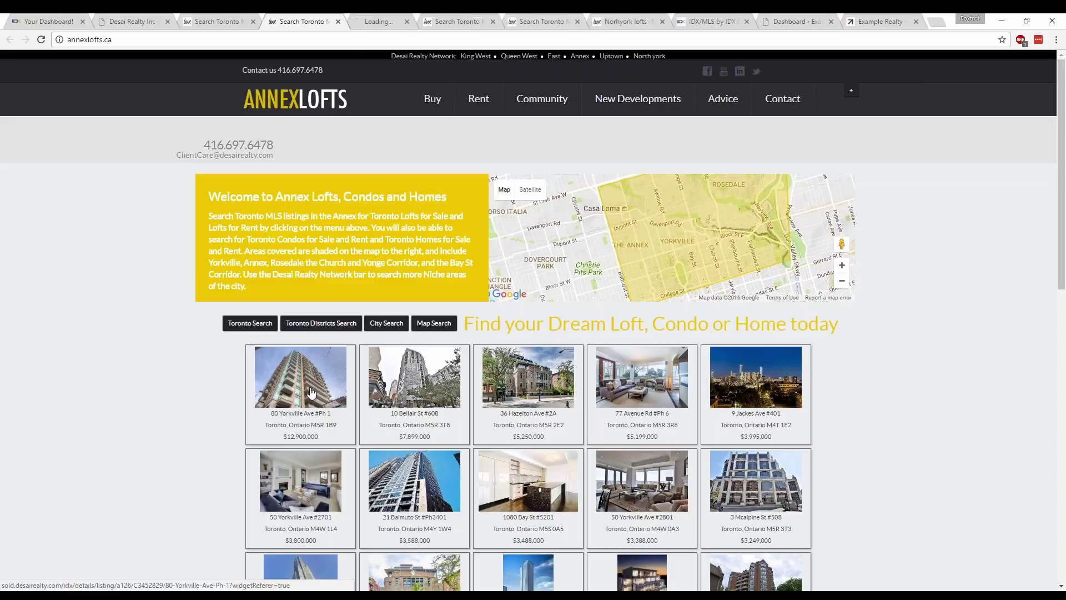
pyautogui.click(394, 21)
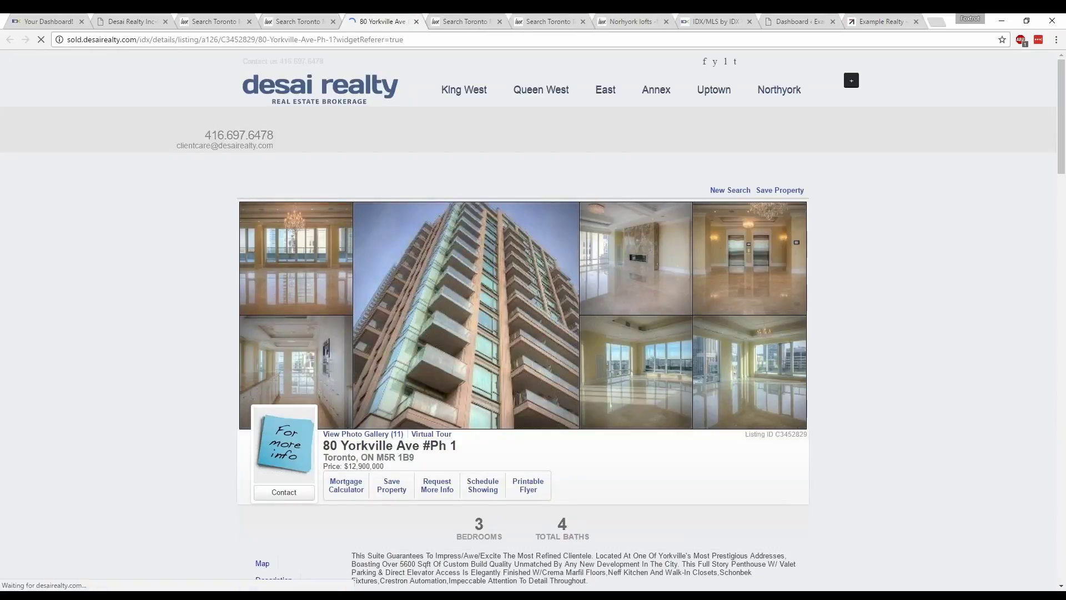
pyautogui.scroll(-1, 185, 254)
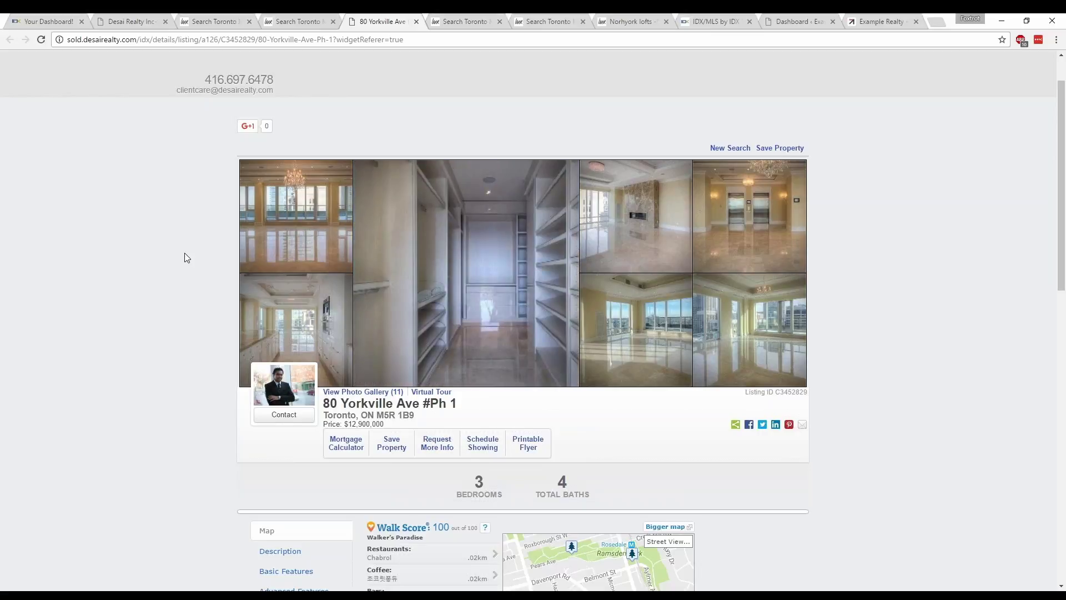
pyautogui.click(142, 20)
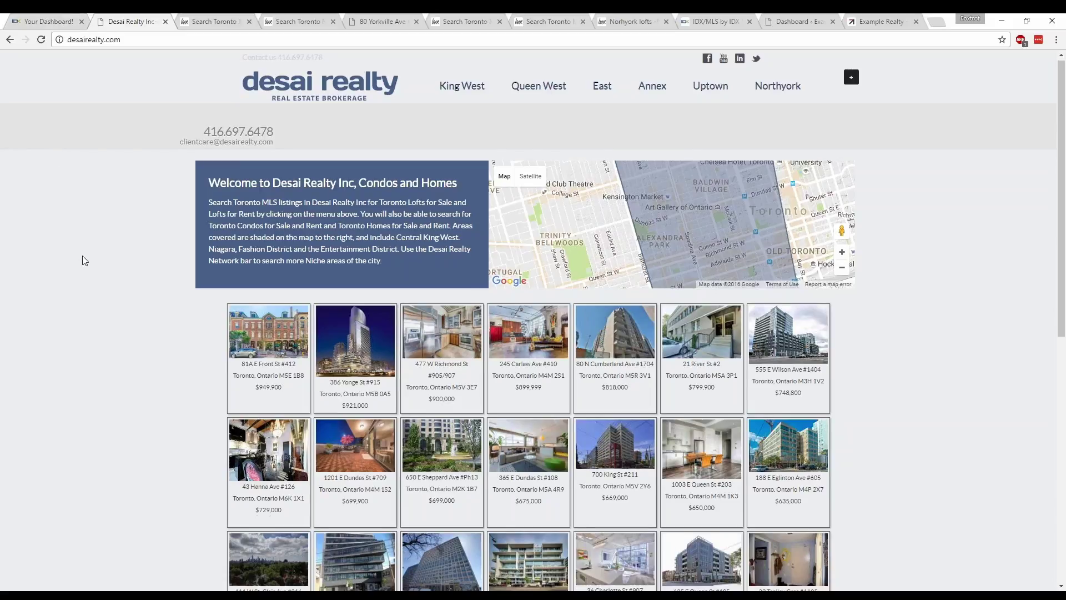
# - Scroll the Desai Realty listings grid, then switch to the Queen West Lofts site
pyautogui.scroll(-4, 82, 255)
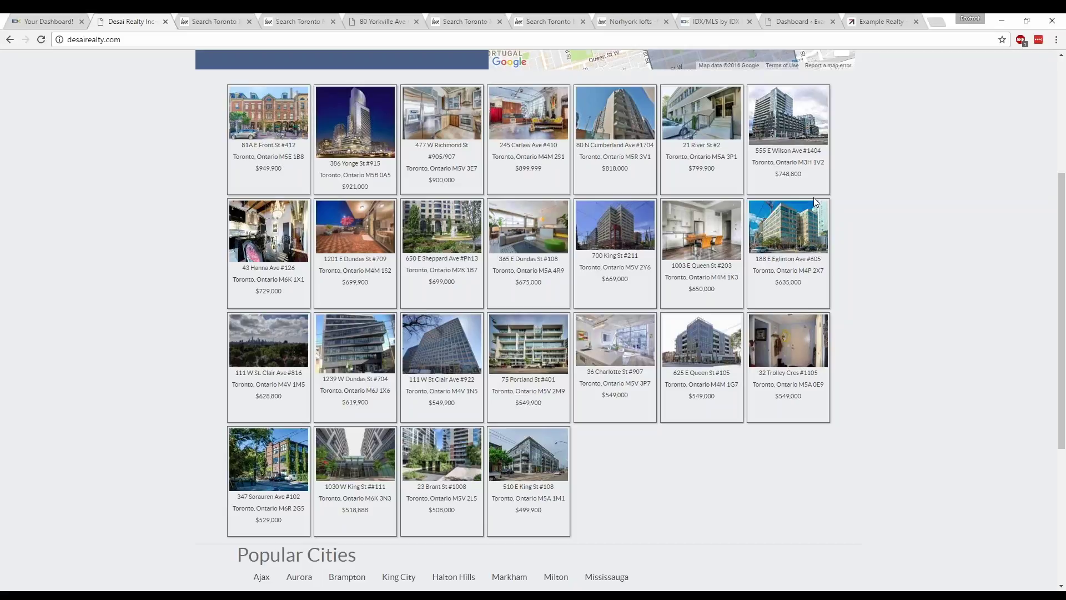
pyautogui.click(220, 21)
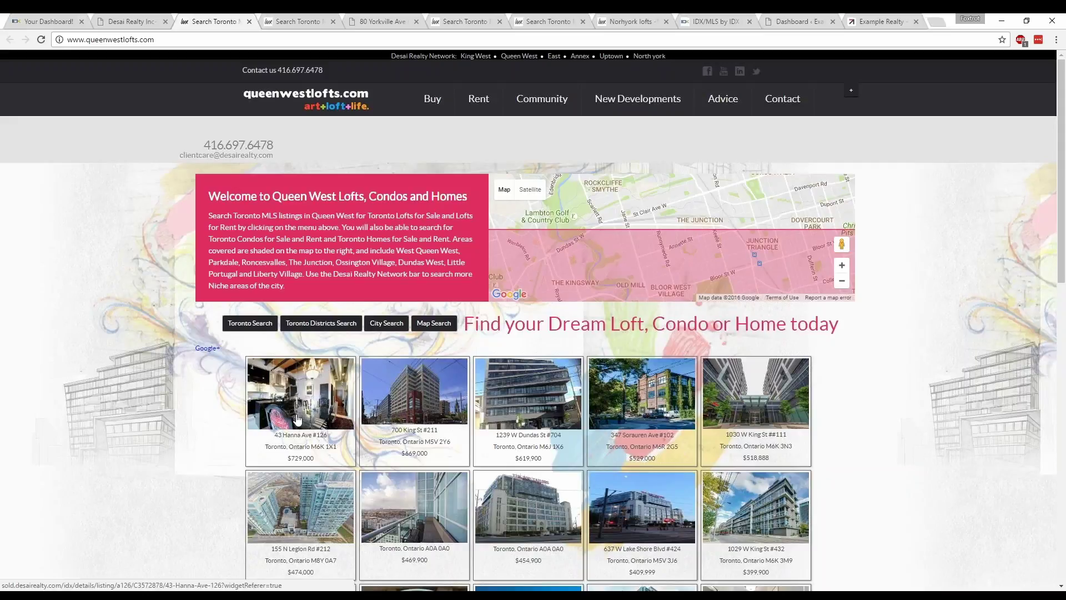
pyautogui.click(297, 419)
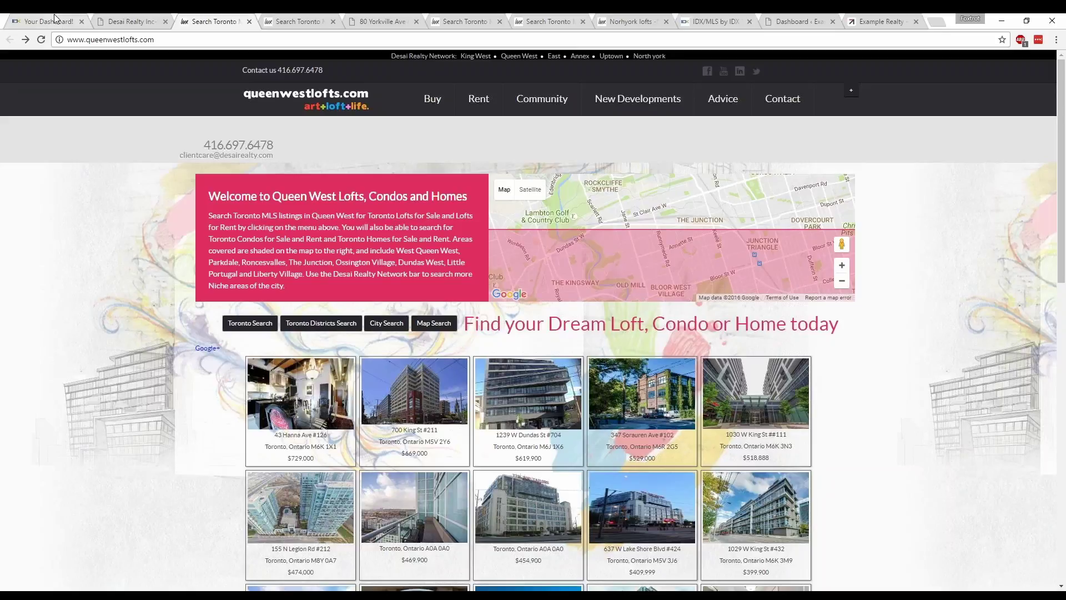
# - Back in IDX Broker, create a new widget via Designs > Widgets > Create and list the widget types
pyautogui.click(54, 20)
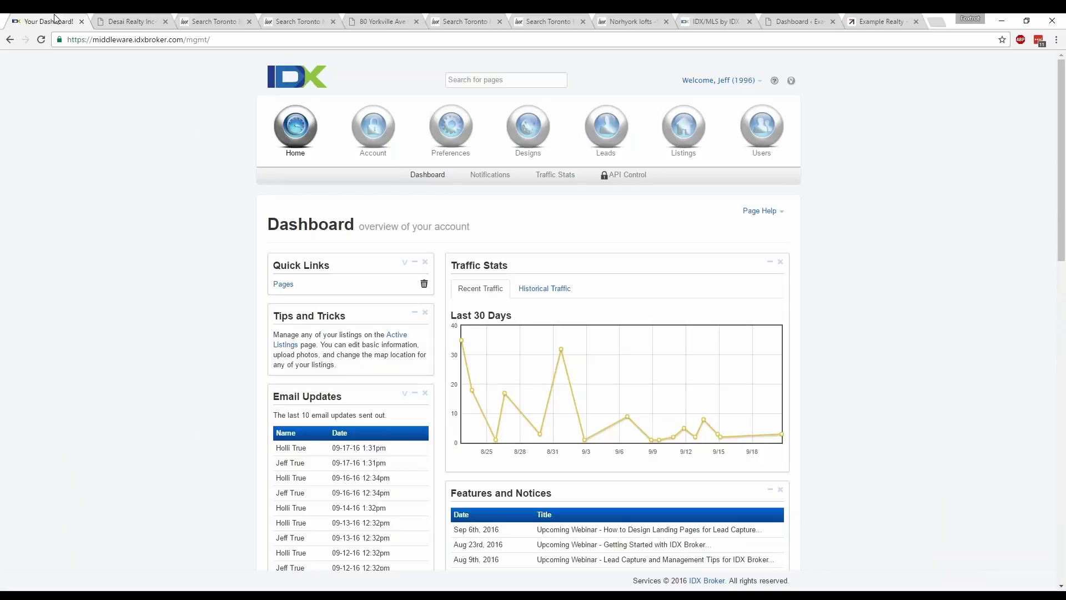
pyautogui.moveTo(528, 128)
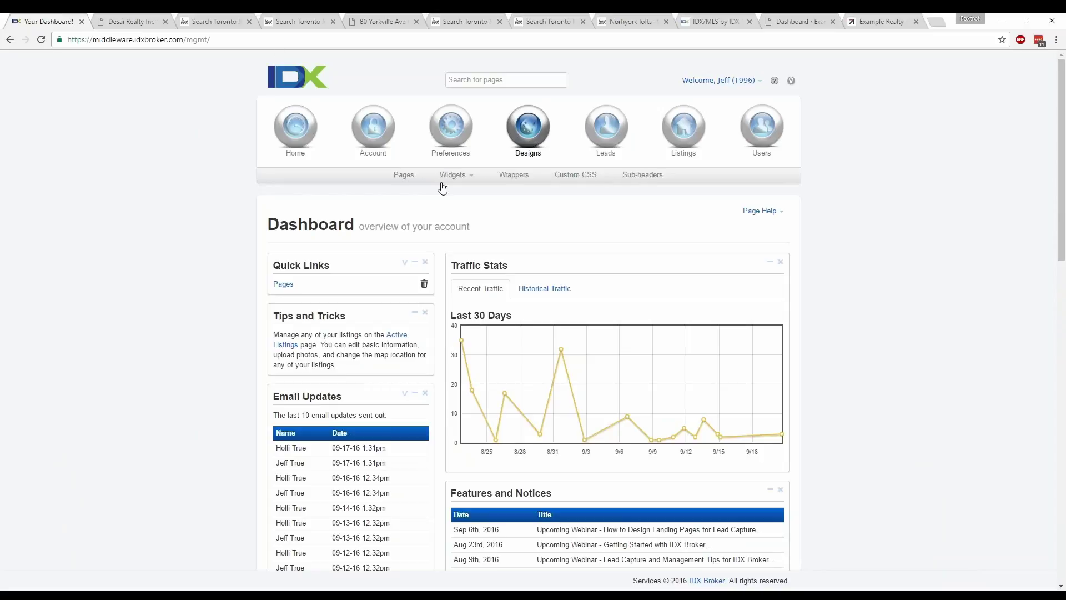
pyautogui.moveTo(462, 179)
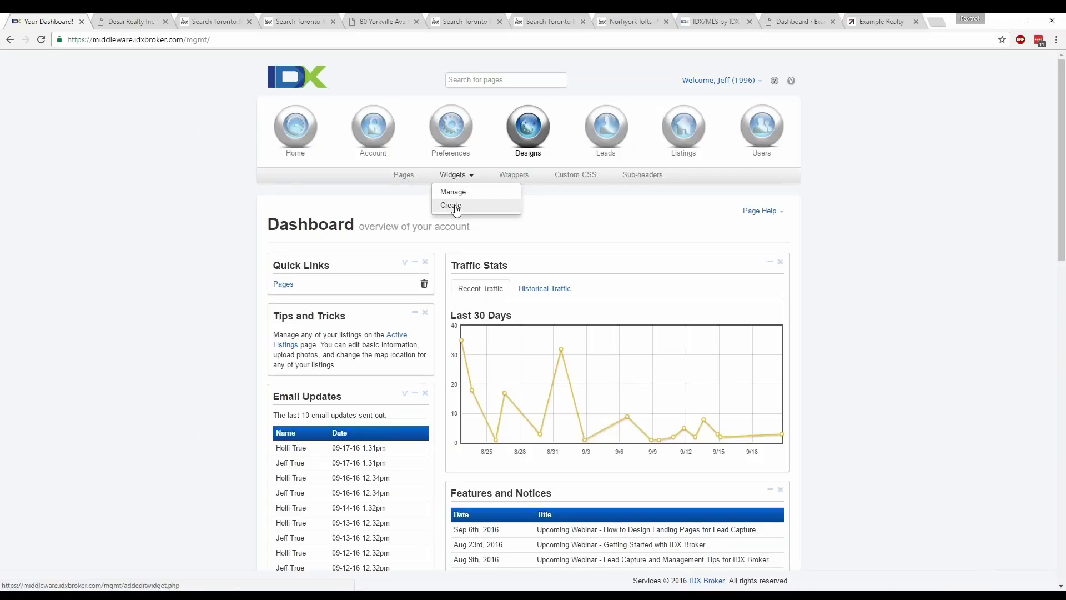
pyautogui.click(450, 206)
pyautogui.click(374, 298)
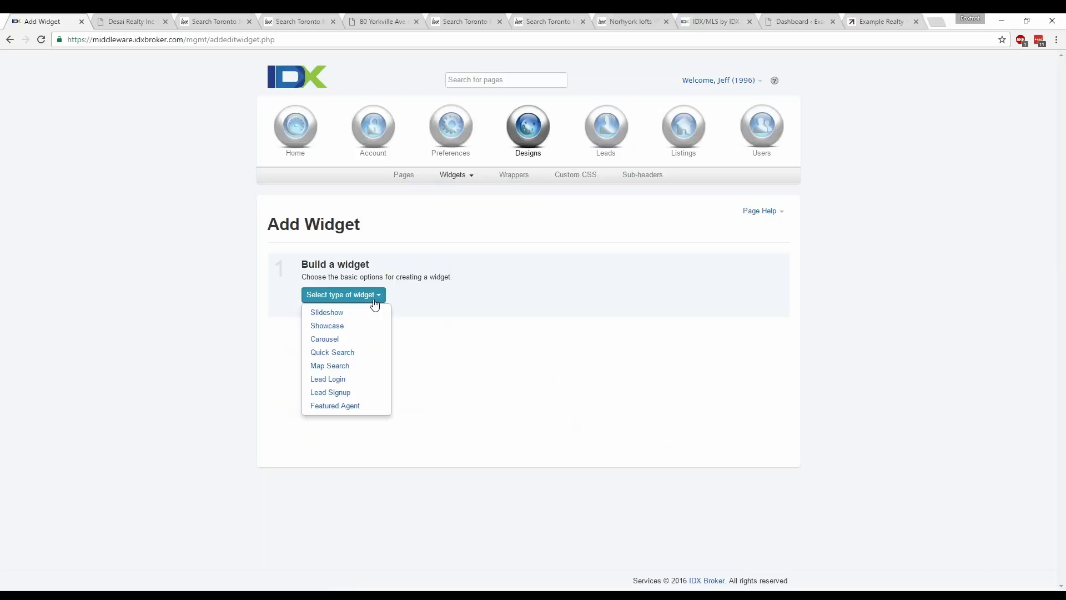
# - On the Example Realty website, cycle forward through the featured listings carousel
pyautogui.click(874, 21)
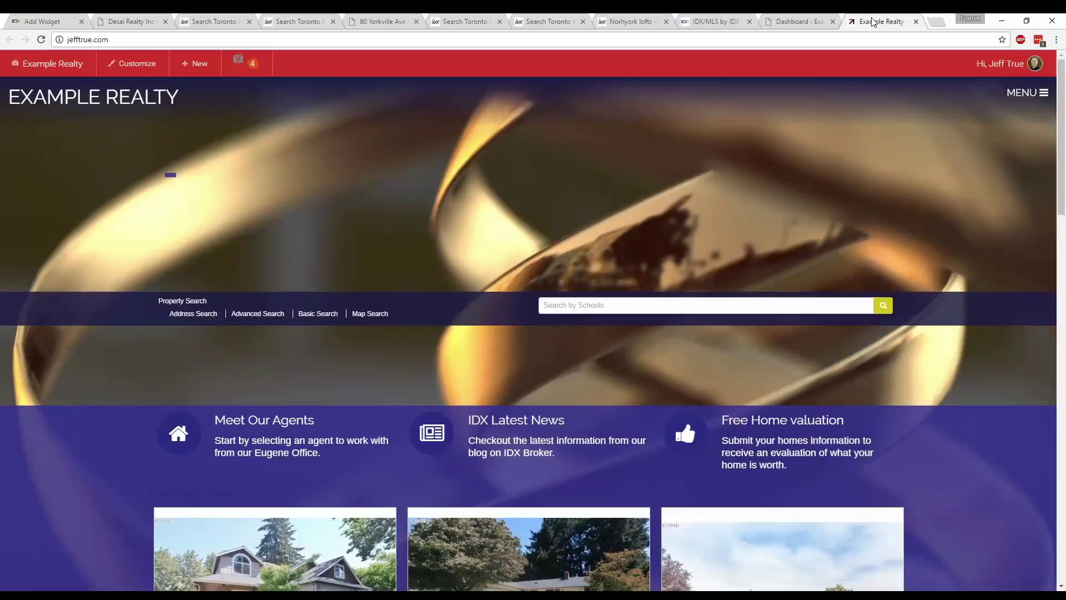
pyautogui.scroll(-7, 972, 498)
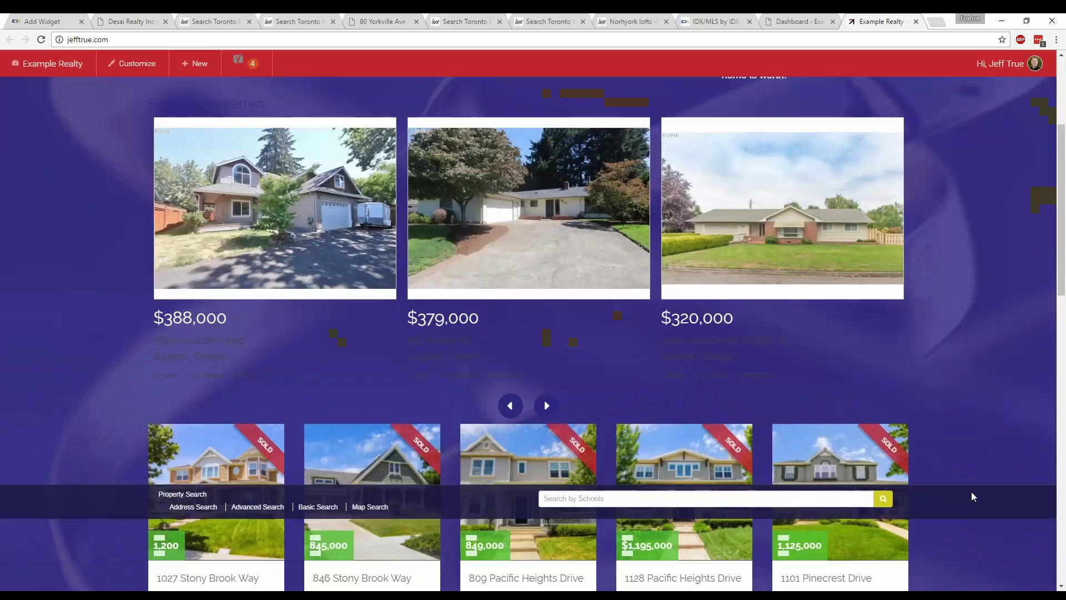
pyautogui.scroll(1, 971, 476)
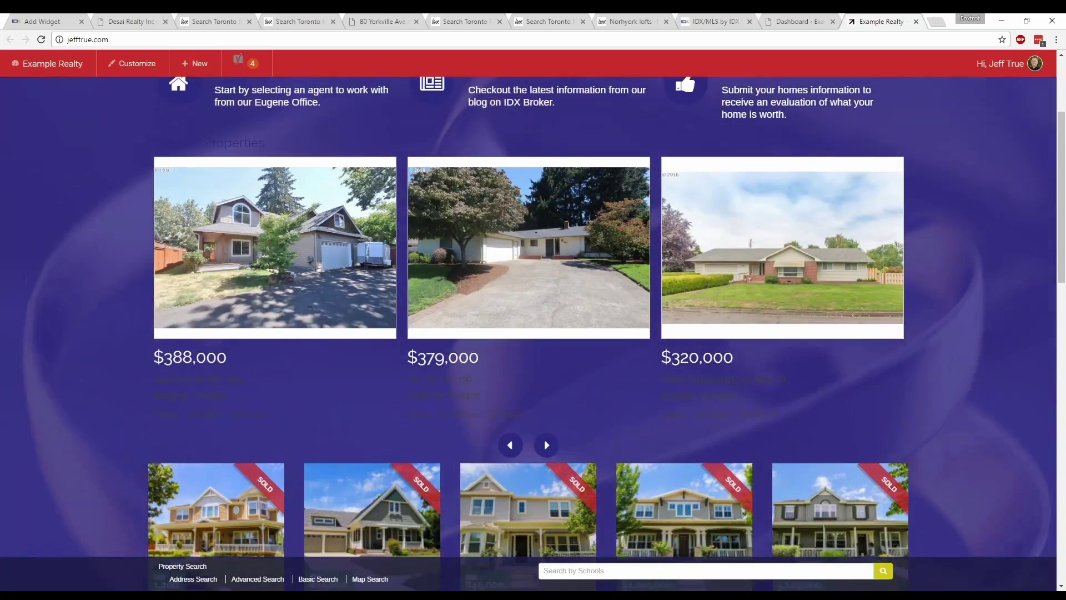
pyautogui.click(550, 450)
pyautogui.click(551, 450)
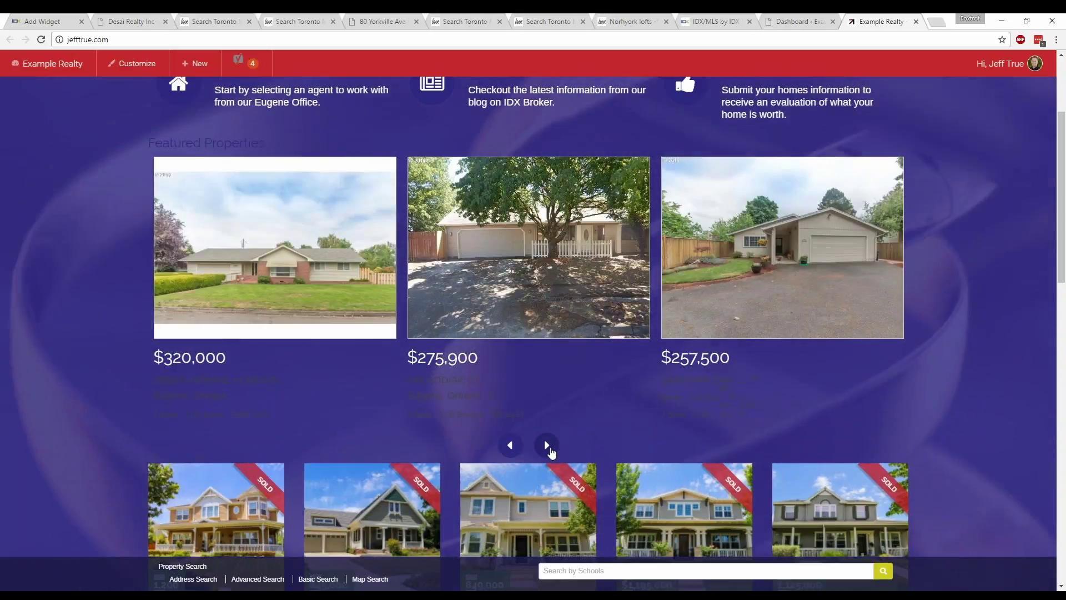
pyautogui.click(547, 446)
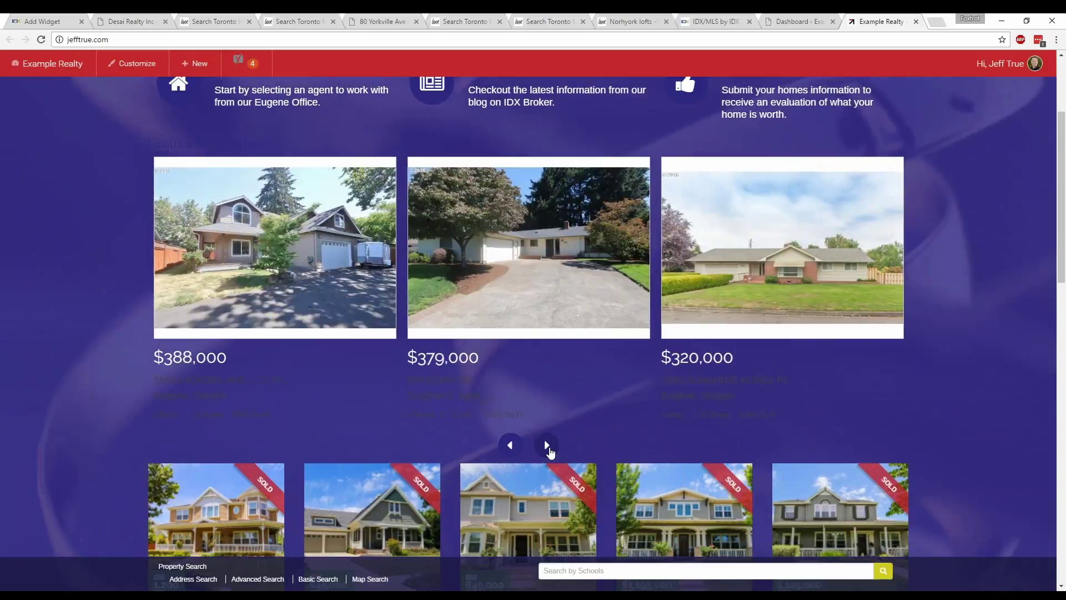
pyautogui.click(548, 449)
pyautogui.click(549, 449)
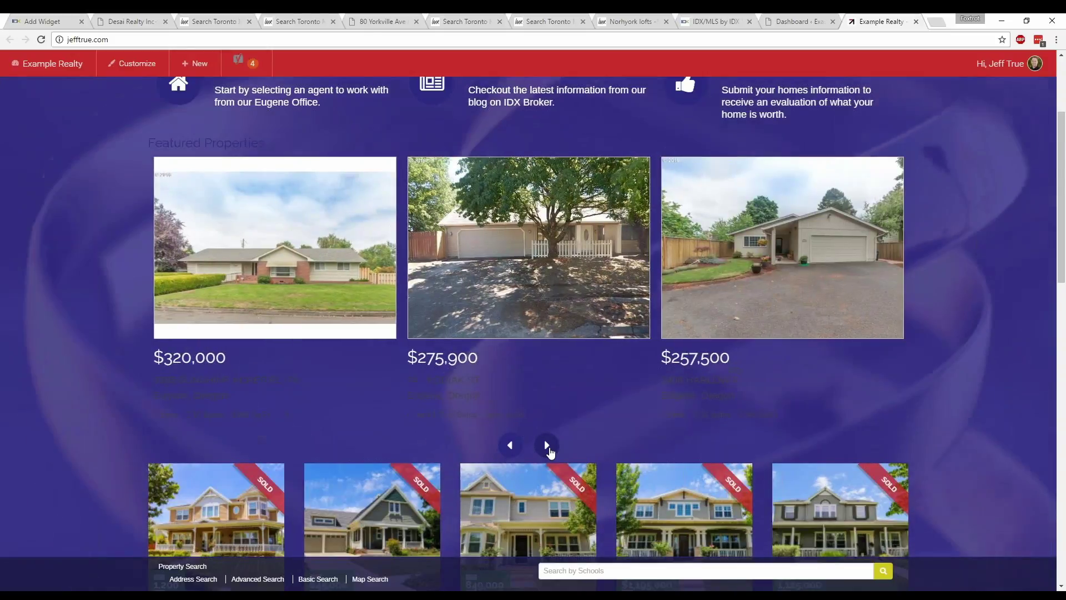
pyautogui.click(547, 446)
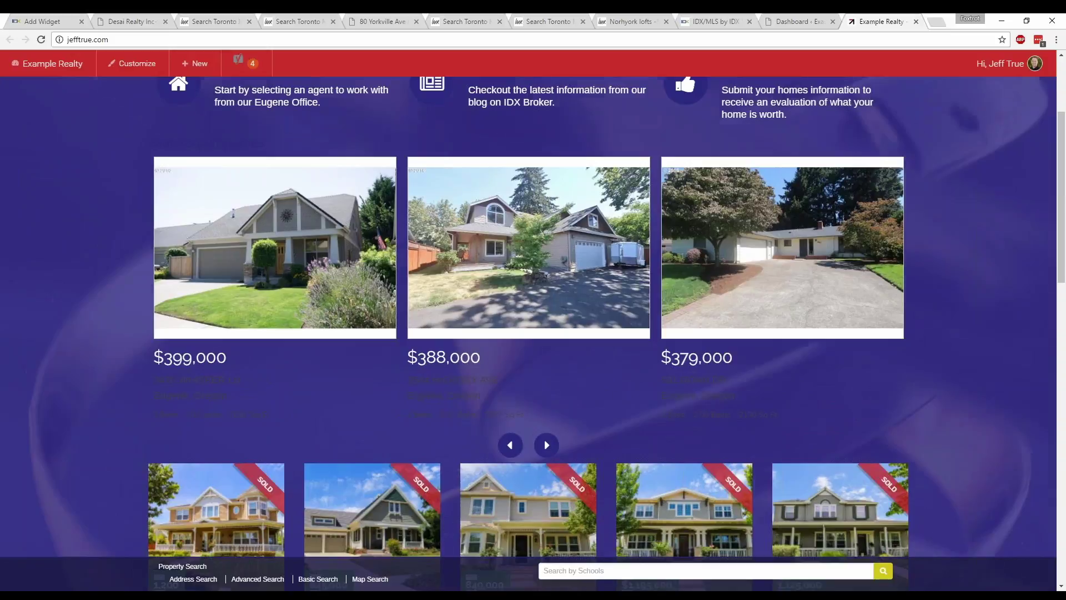
# - Scroll the Example Realty homepage down to the footer and back, then return to Add Widget
pyautogui.scroll(-5, 940, 398)
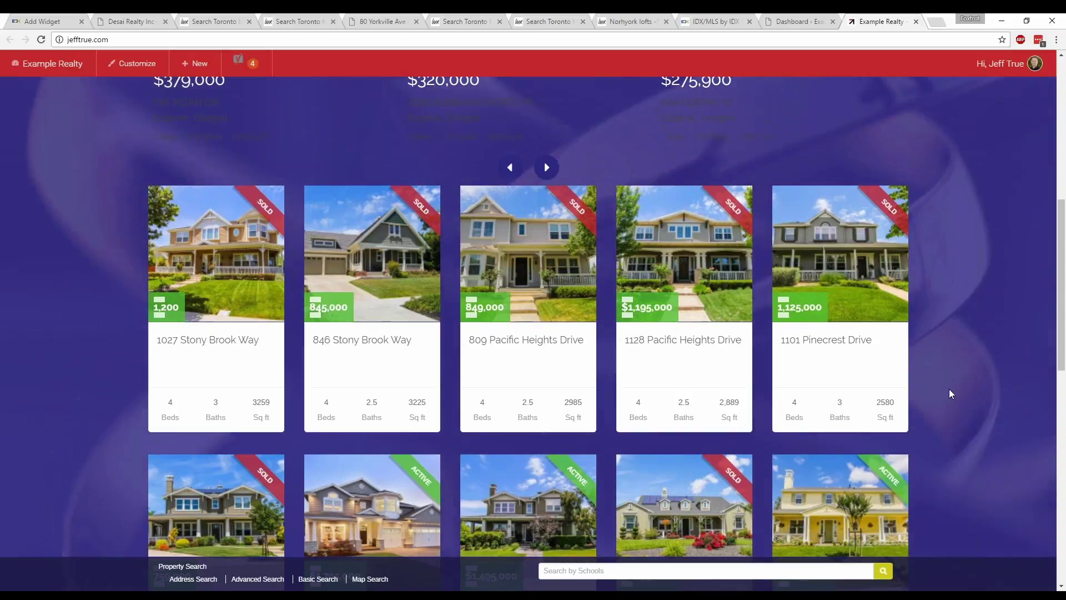
pyautogui.scroll(-10, 948, 389)
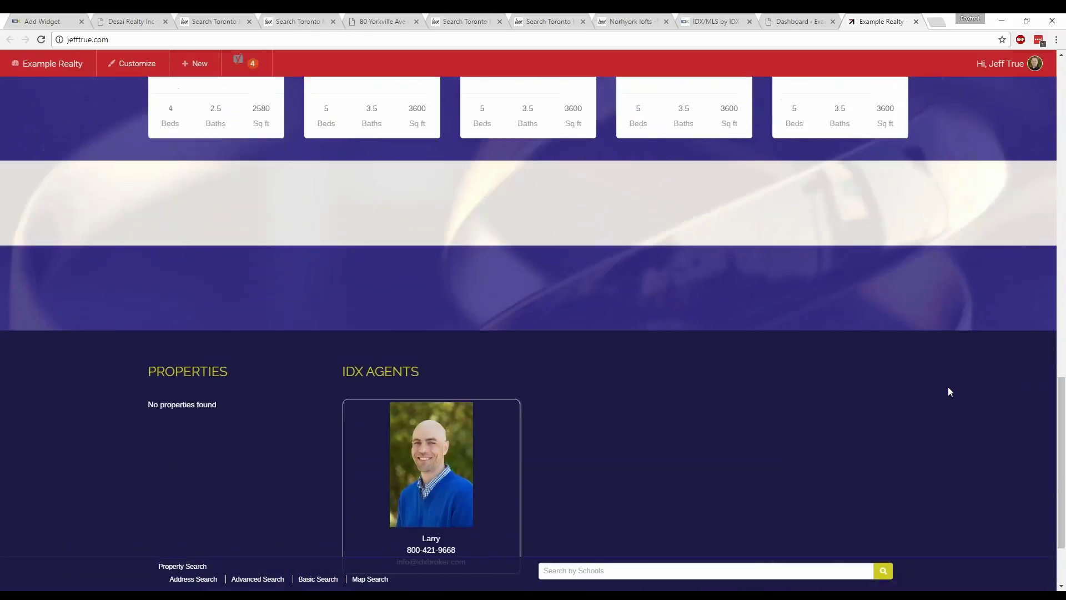
pyautogui.scroll(-2, 948, 387)
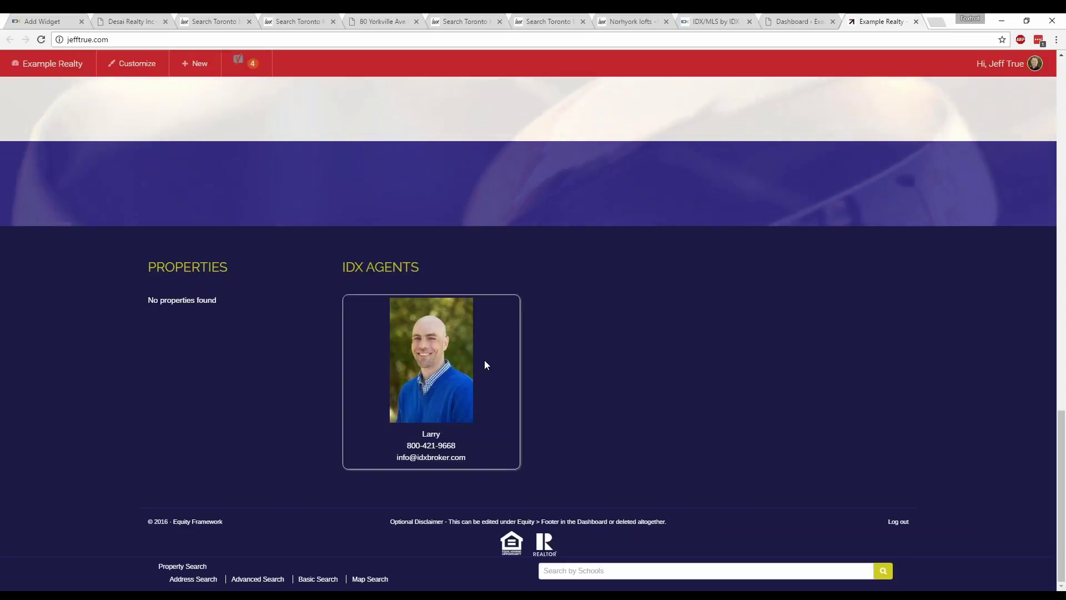
pyautogui.scroll(4, 484, 361)
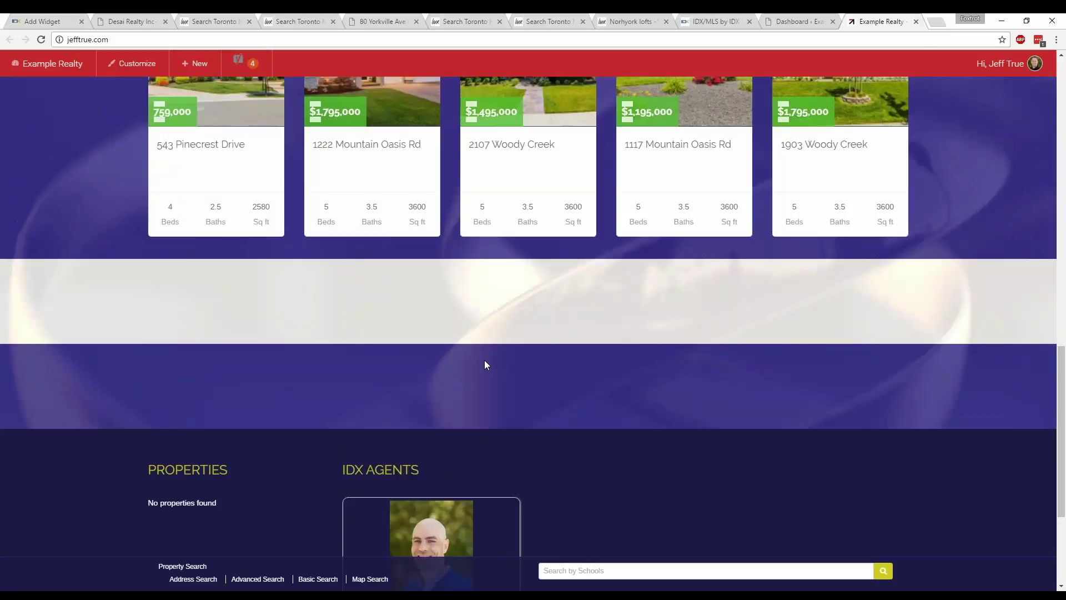
pyautogui.scroll(15, 485, 361)
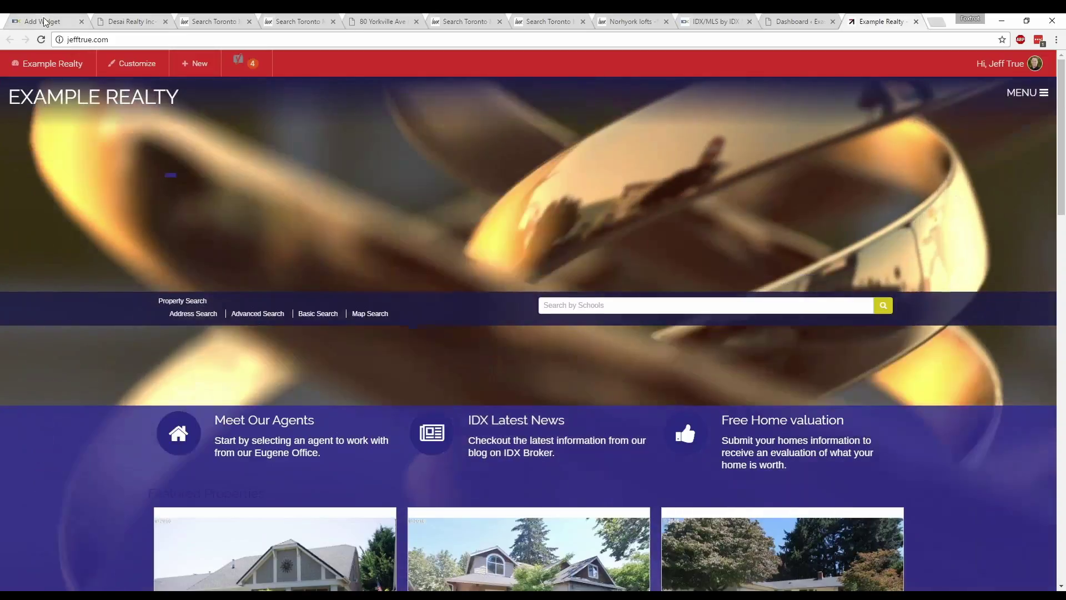
pyautogui.click(49, 21)
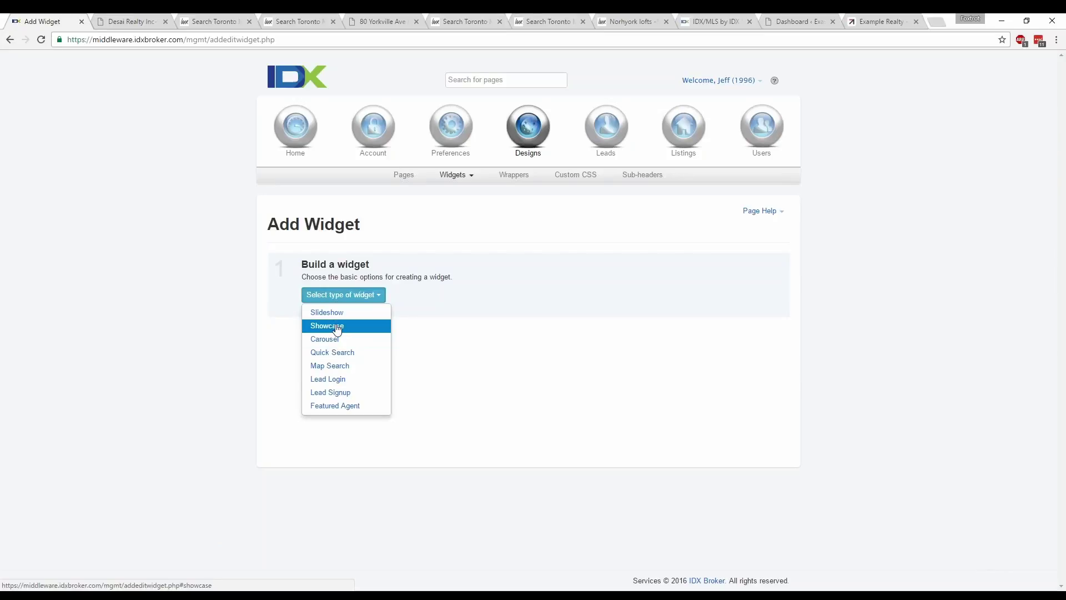
# - Choose Showcase as the widget type, Custom Search properties, and Advanced Search as the search page
pyautogui.click(335, 327)
pyautogui.click(467, 295)
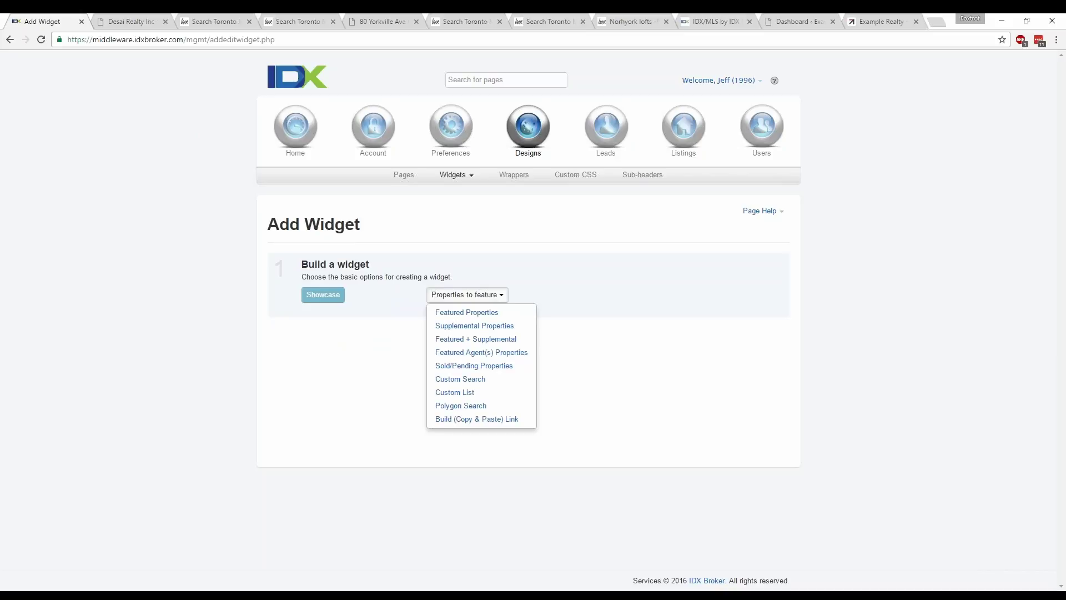
pyautogui.click(485, 378)
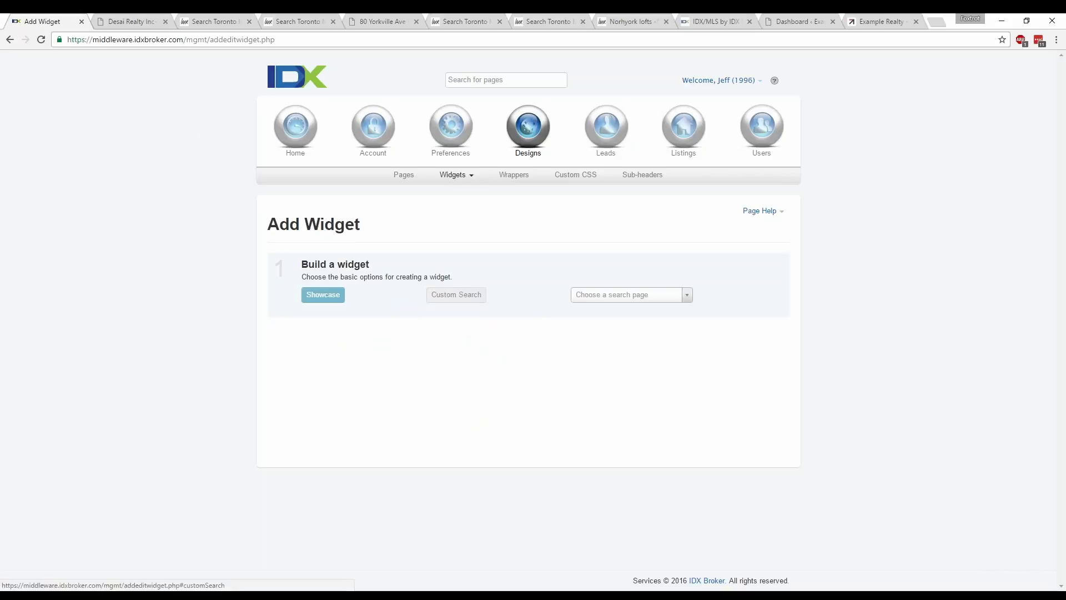
pyautogui.click(682, 296)
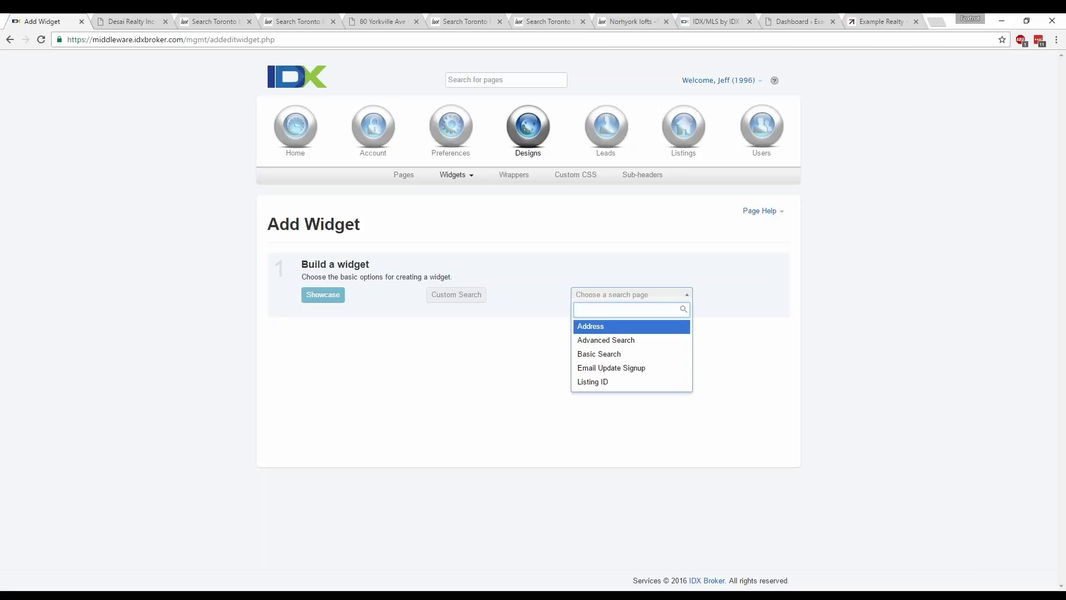
pyautogui.click(605, 343)
# - Clear the $200,000 Min Price and $800,000 Max Price values from the widget's criteria
pyautogui.scroll(-1, 872, 369)
pyautogui.scroll(-3, 872, 369)
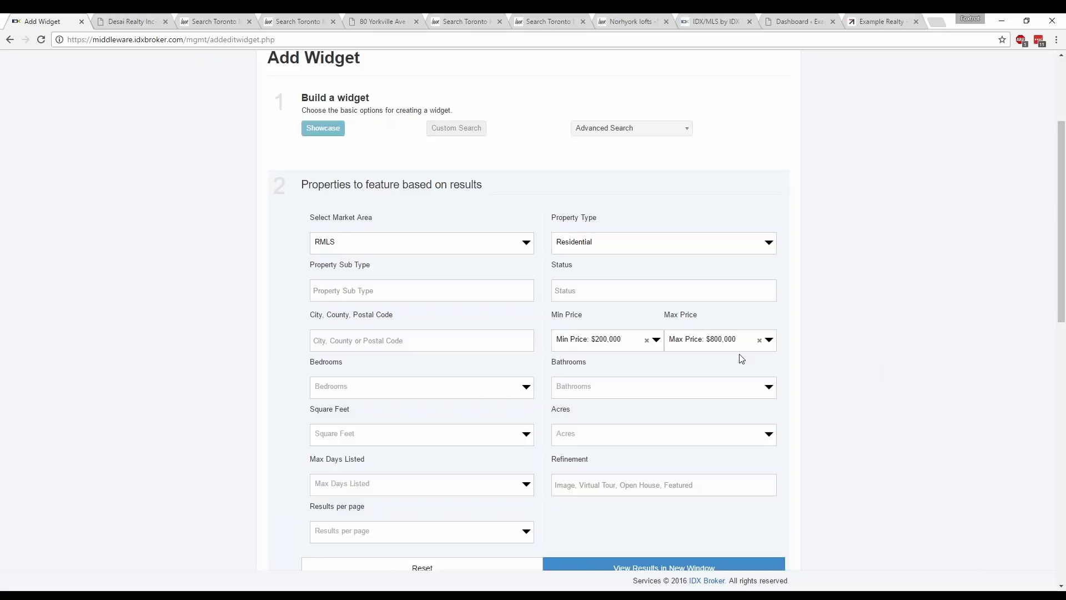
pyautogui.click(647, 341)
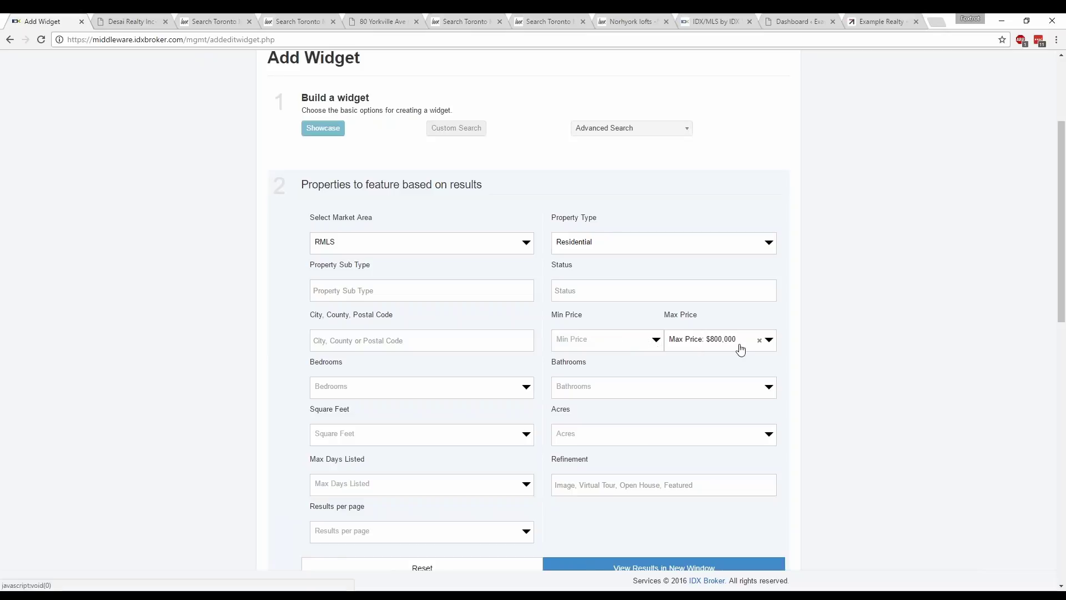
pyautogui.click(760, 340)
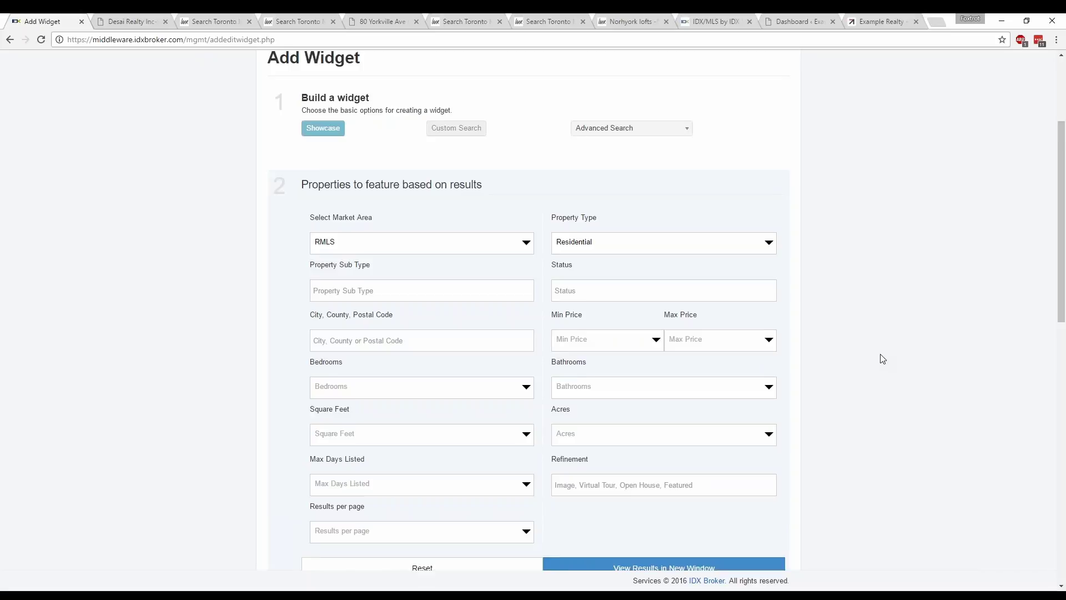
pyautogui.scroll(-1, 880, 360)
pyautogui.click(370, 288)
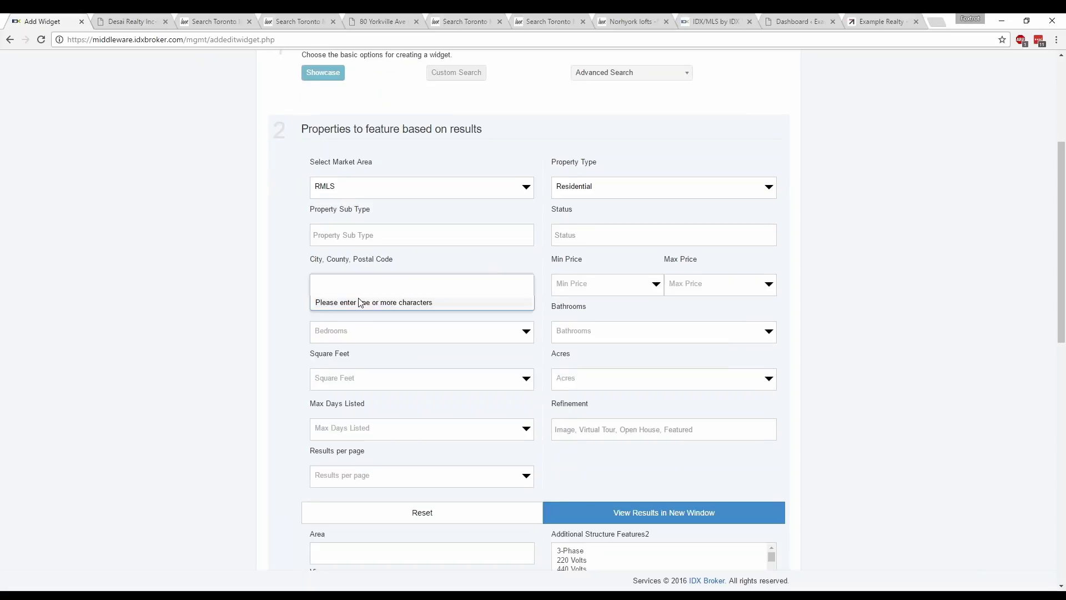
# - Add Eugene as the city criterion for the widget's property search
pyautogui.write('Eugene')
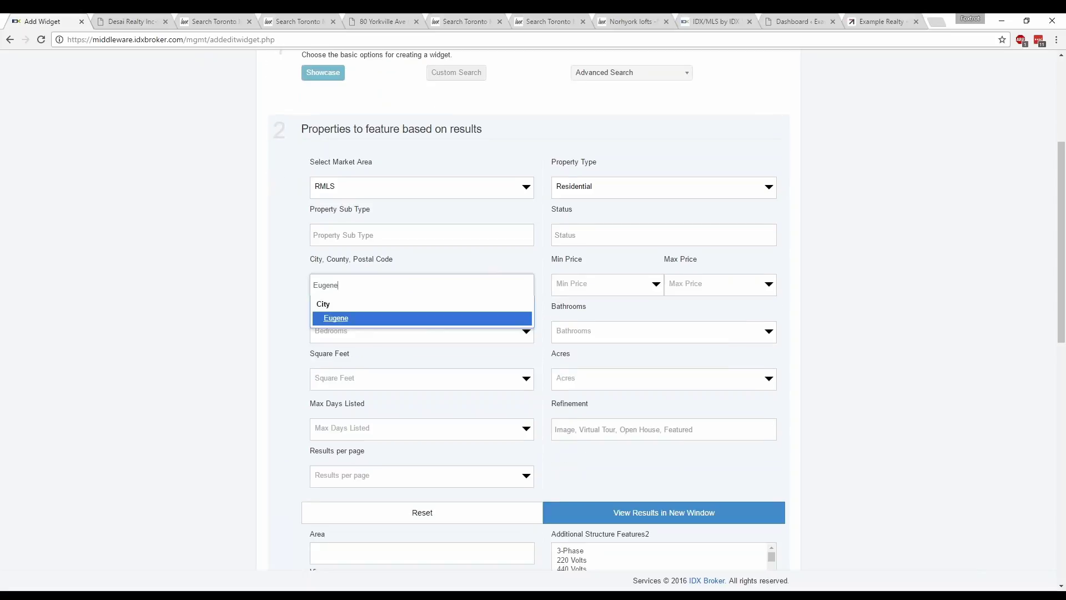
pyautogui.click(342, 323)
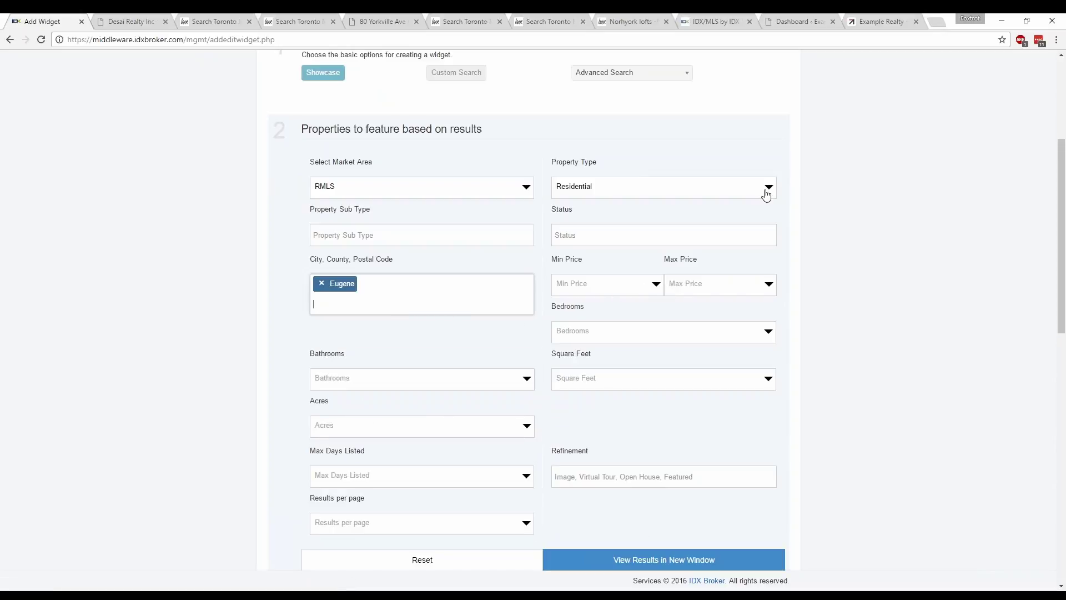
pyautogui.click(842, 283)
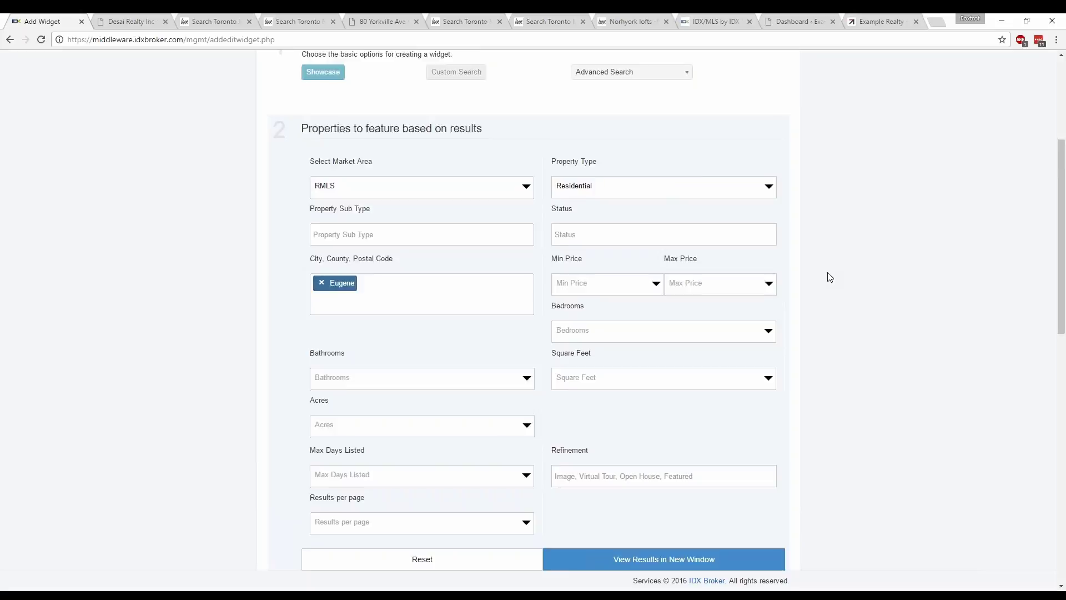
pyautogui.scroll(-2, 829, 277)
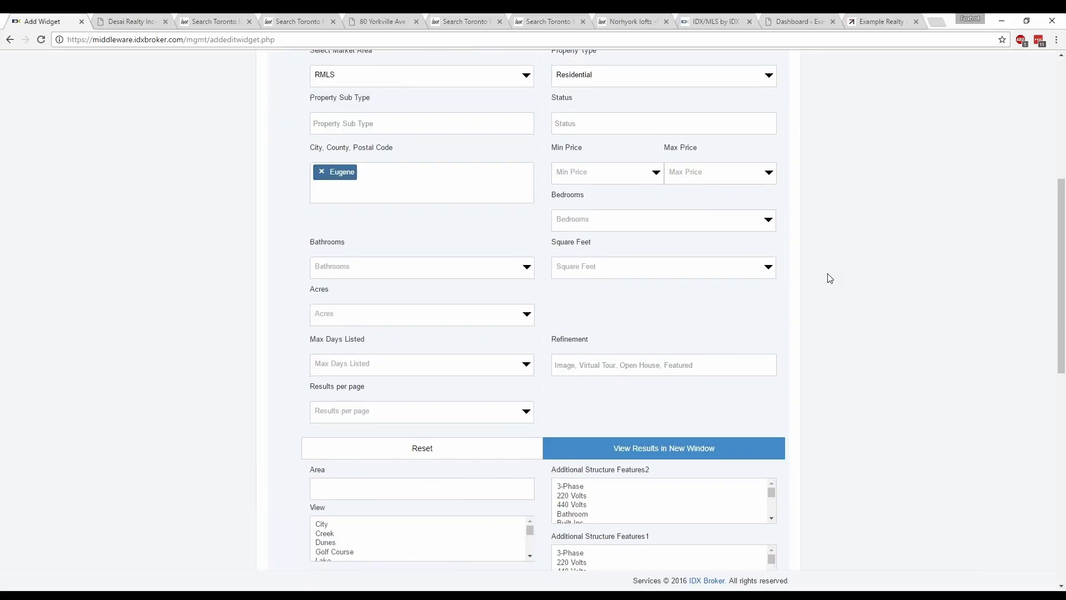
pyautogui.scroll(-1, 829, 277)
pyautogui.scroll(-3, 830, 277)
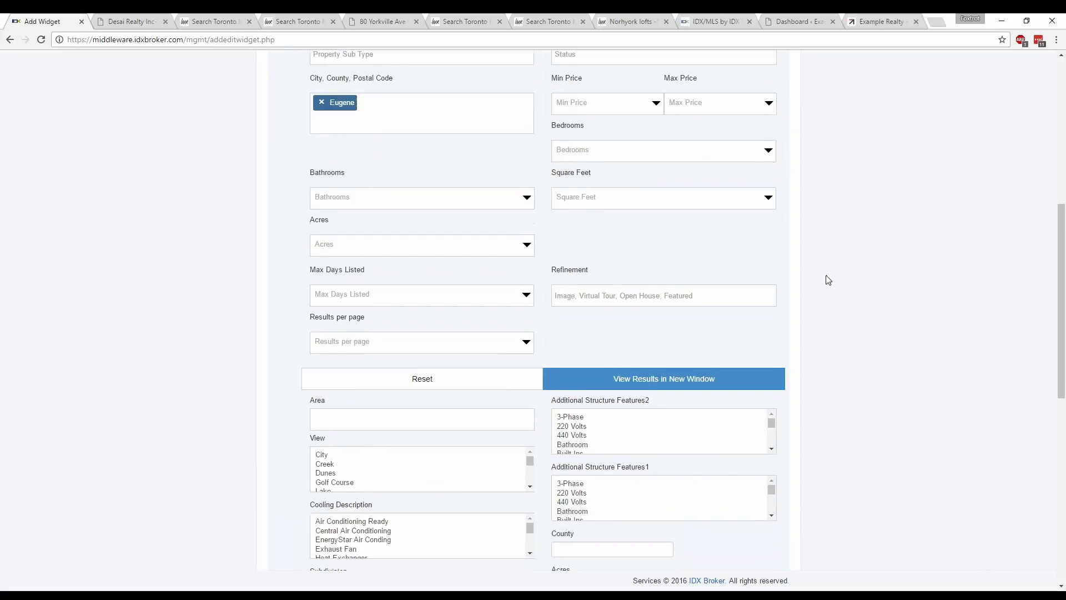
pyautogui.scroll(-1, 827, 279)
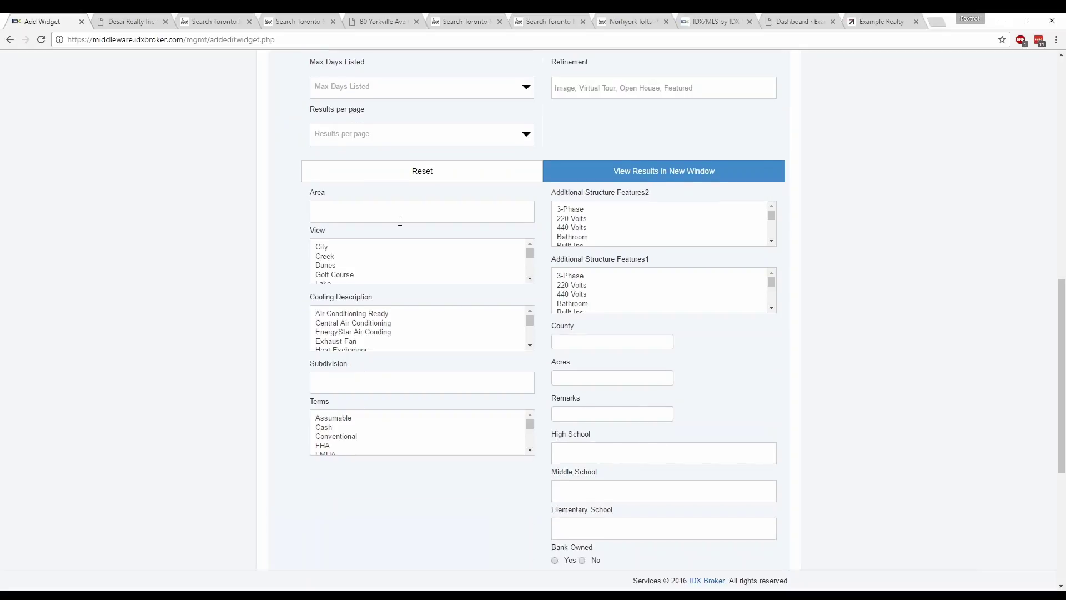
pyautogui.click(405, 214)
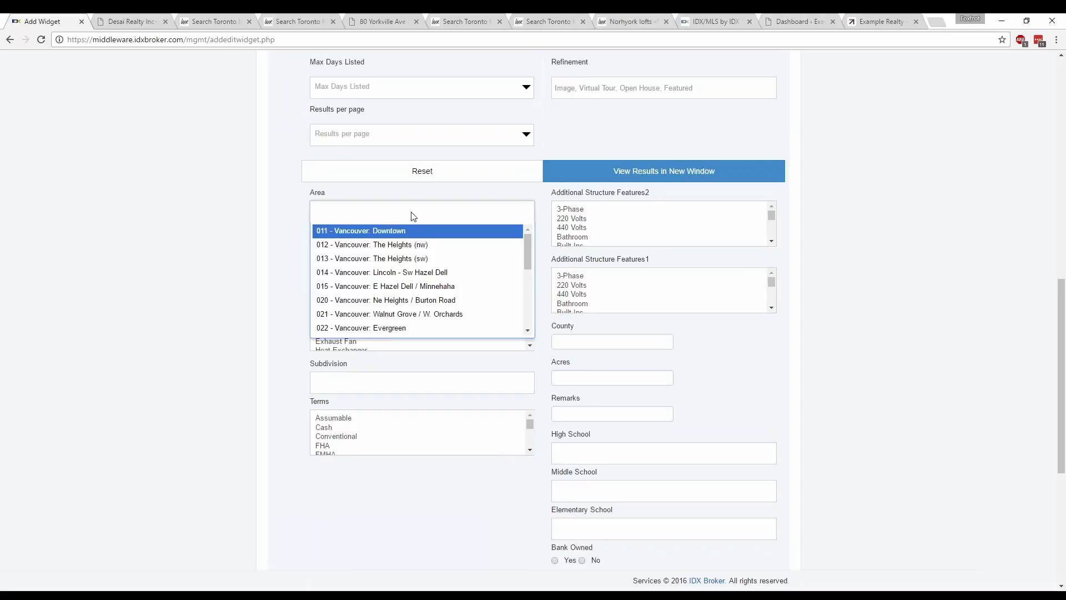
# - Add 241 - Lane Co: North Gilham to the widget's Area filter
pyautogui.click(884, 21)
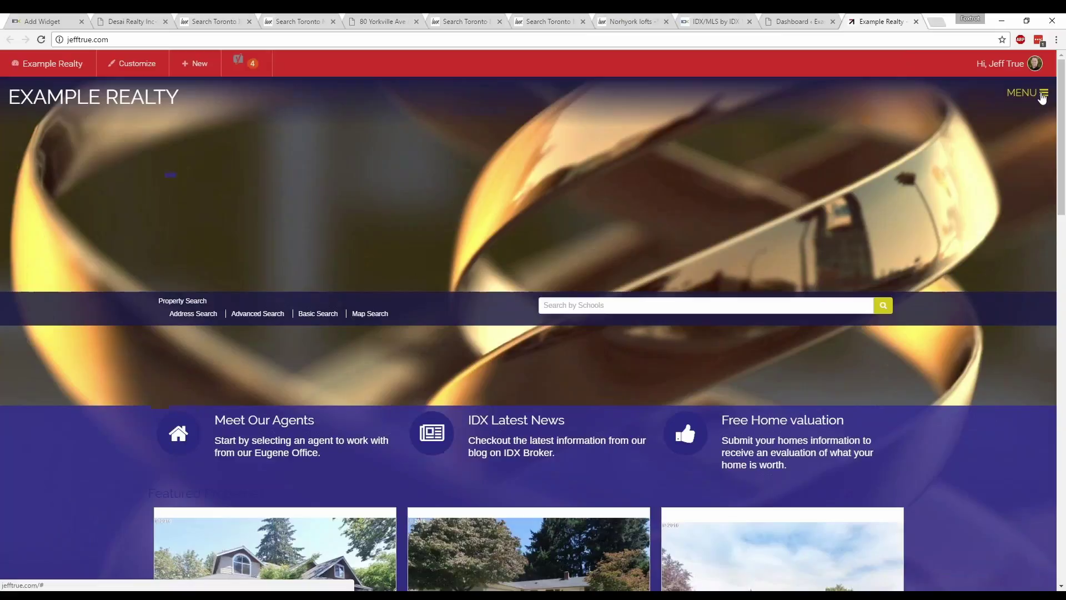
pyautogui.click(1043, 96)
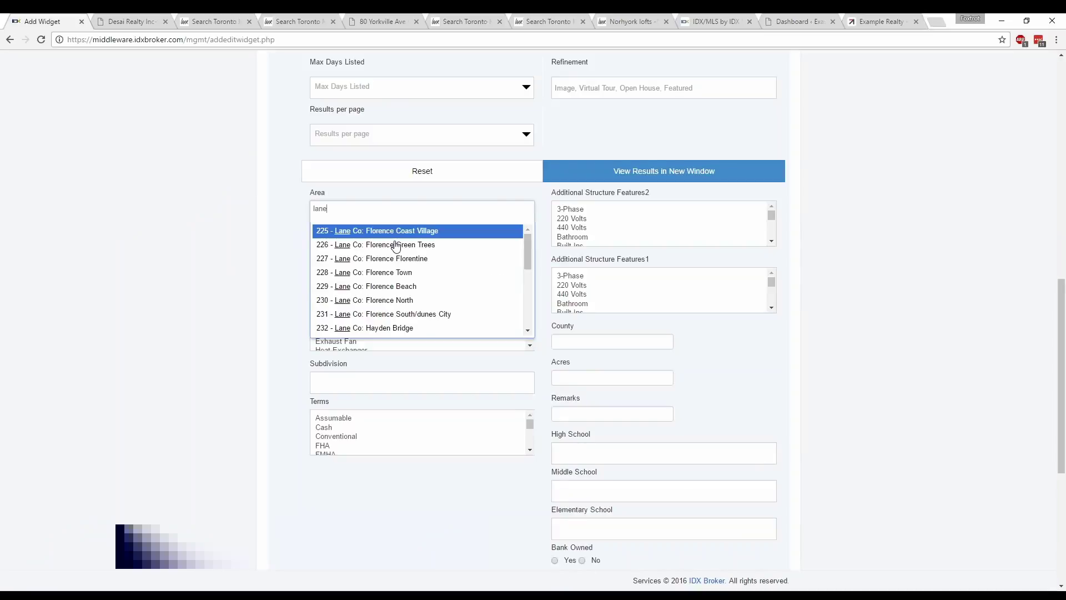
pyautogui.moveTo(530, 240); pyautogui.dragTo(527, 297)
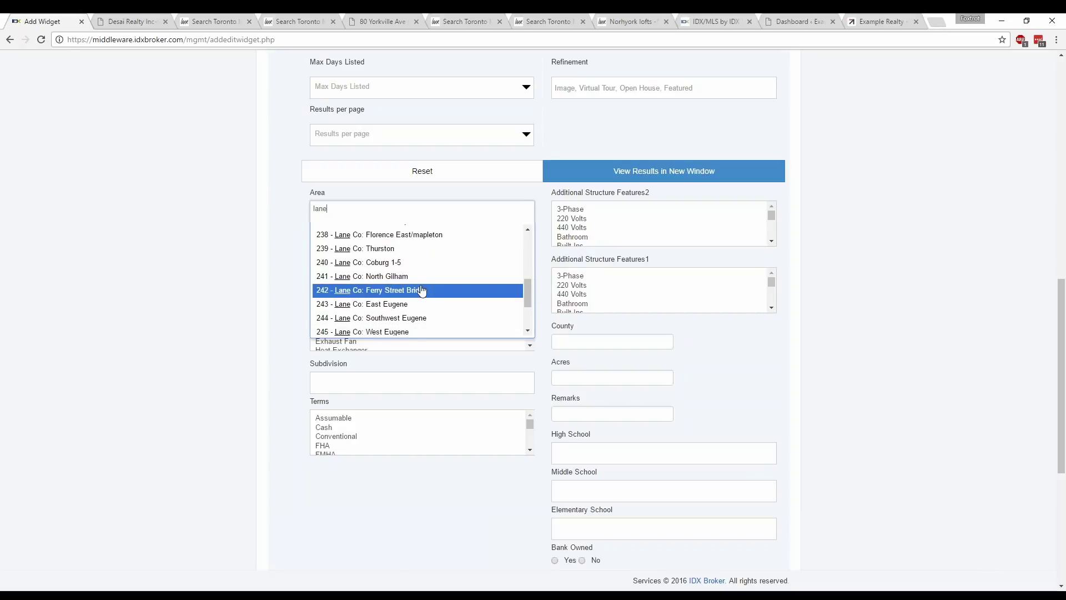
pyautogui.click(393, 277)
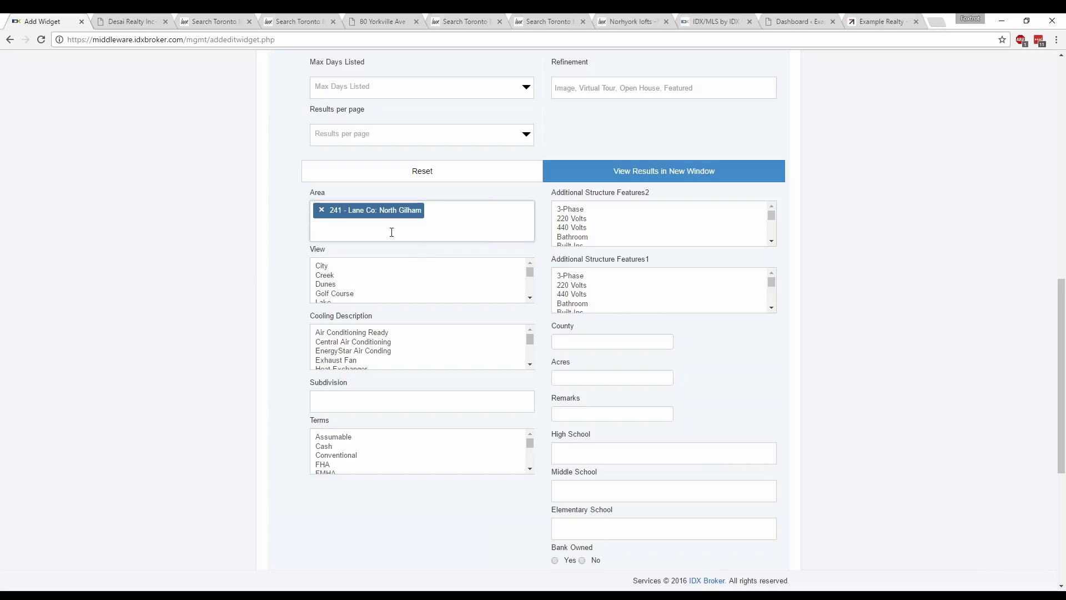
pyautogui.click(890, 239)
pyautogui.scroll(-1, 888, 239)
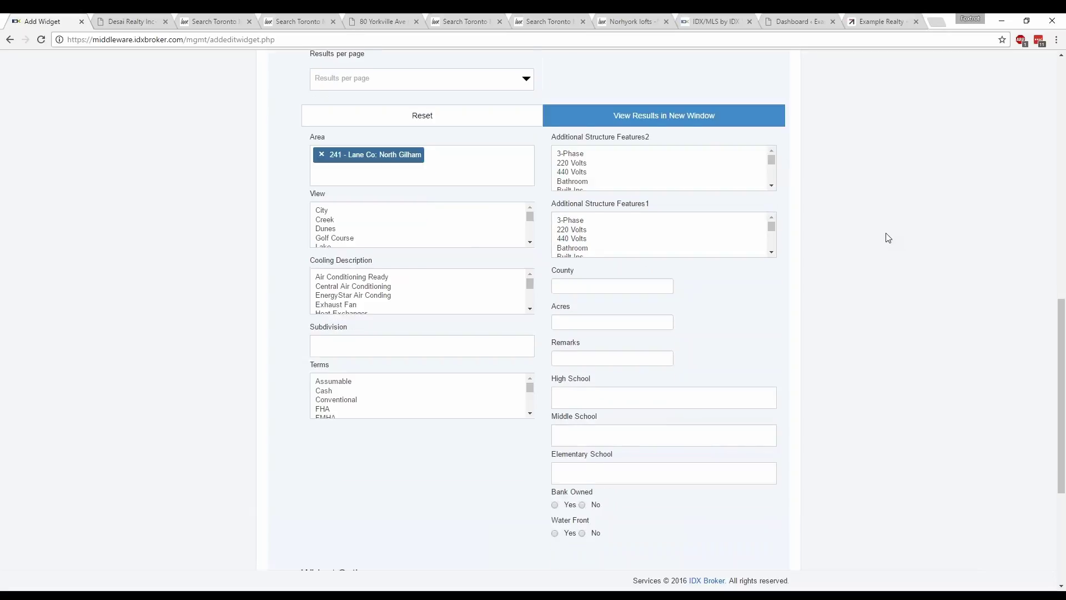
pyautogui.scroll(-1, 888, 237)
pyautogui.scroll(-2, 887, 238)
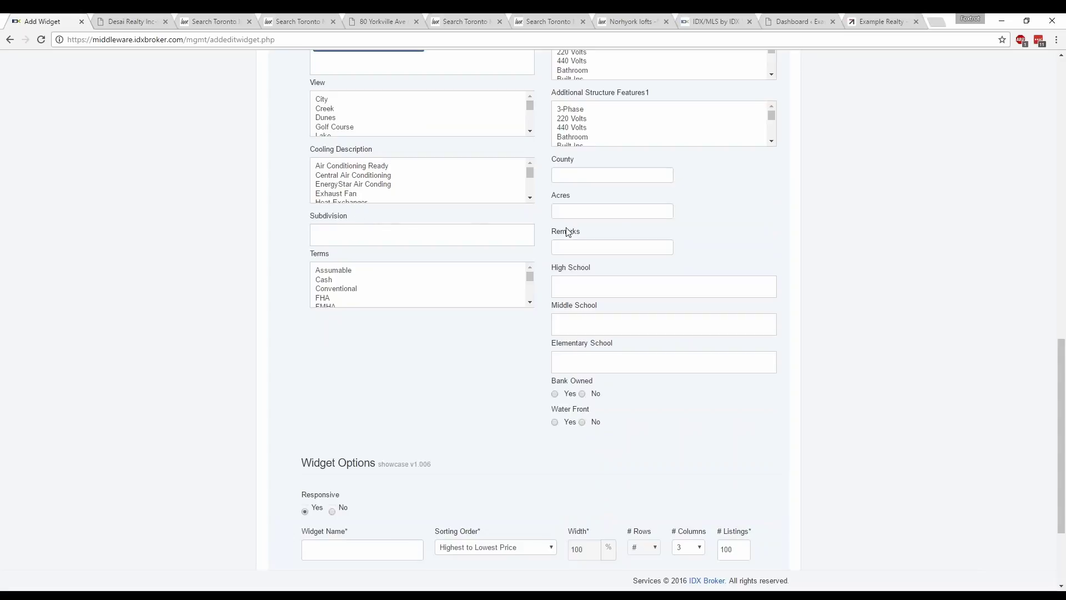
pyautogui.click(574, 286)
pyautogui.write('sheldon')
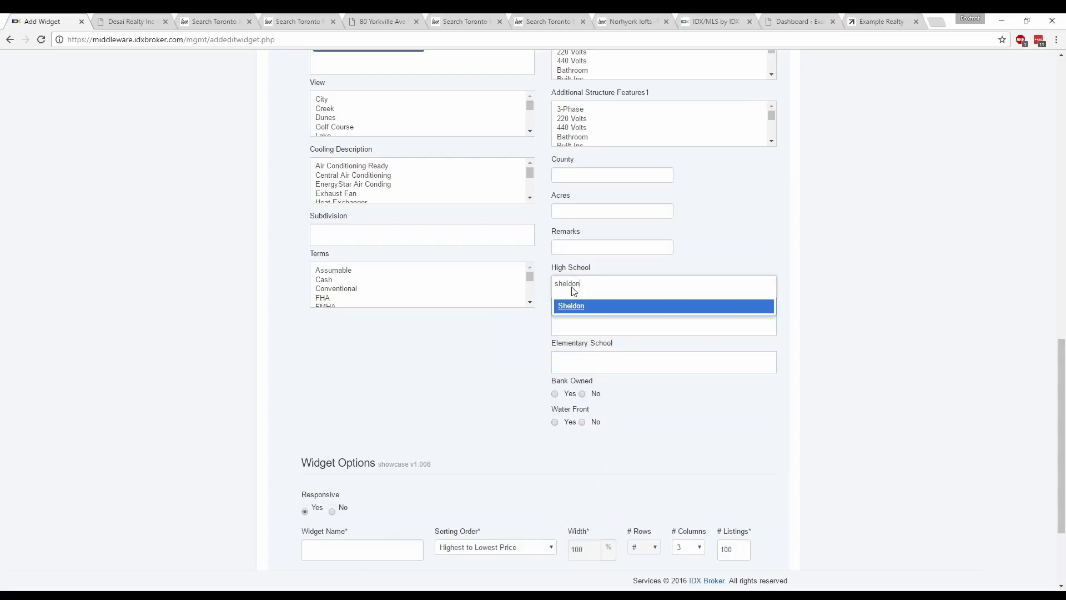
pyautogui.click(575, 305)
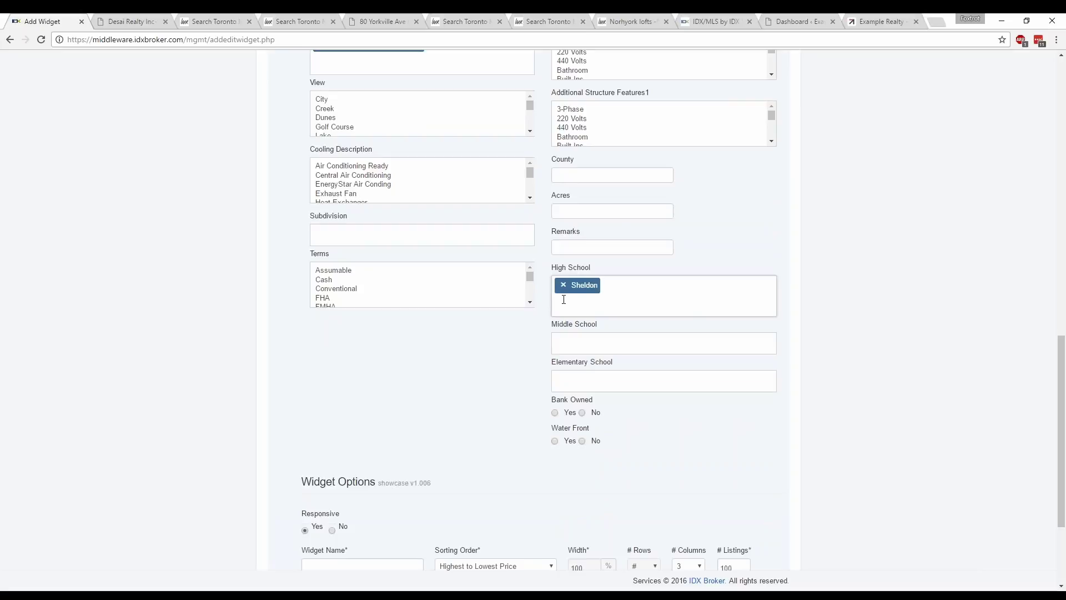
pyautogui.click(571, 346)
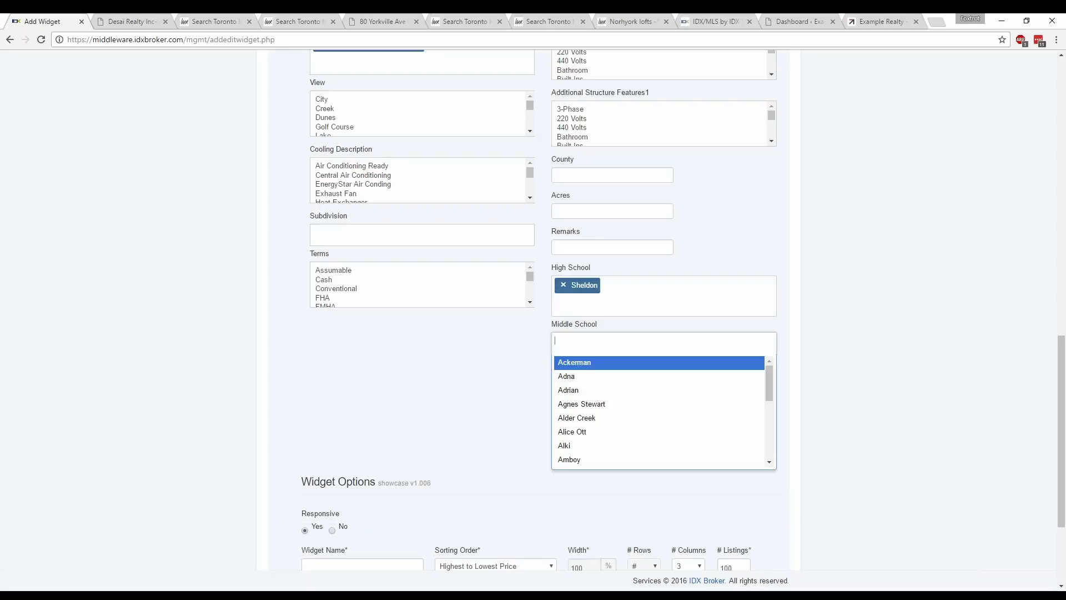
pyautogui.click(844, 327)
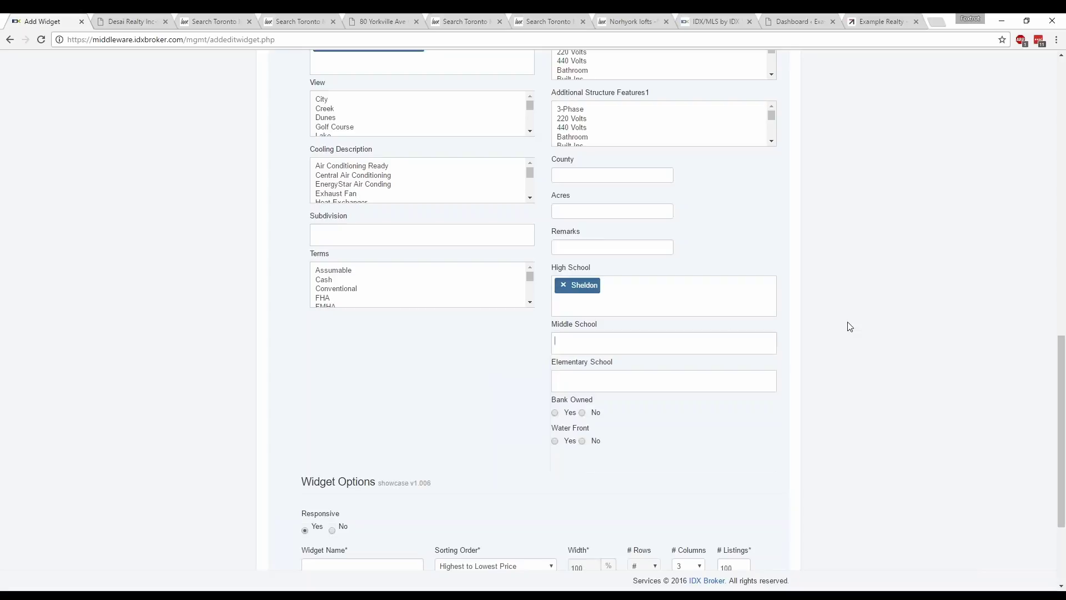
pyautogui.scroll(-2, 844, 327)
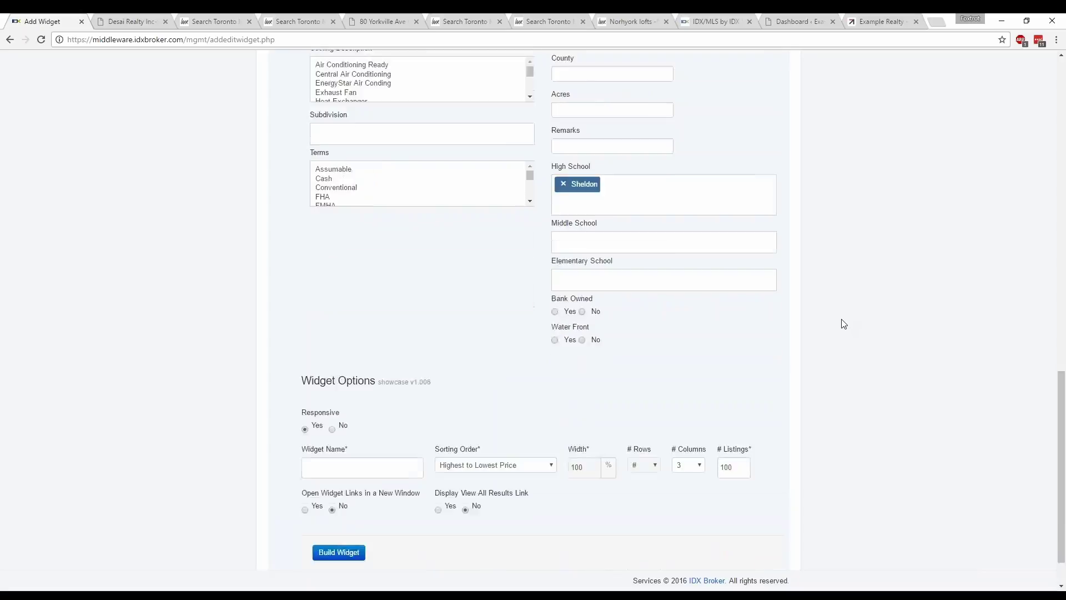
pyautogui.scroll(5, 844, 323)
pyautogui.scroll(4, 843, 322)
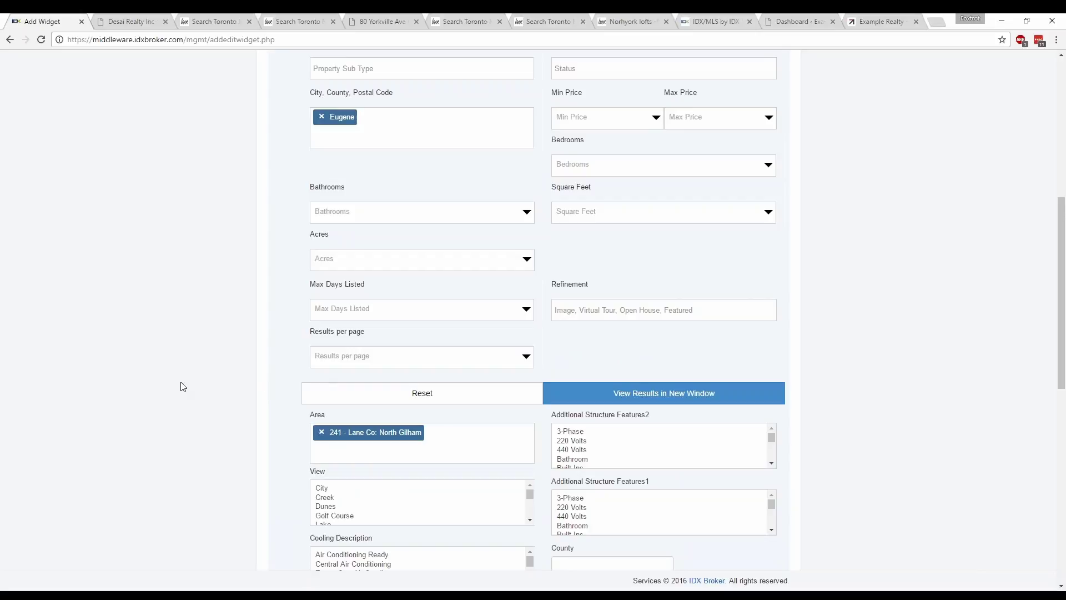
pyautogui.click(685, 396)
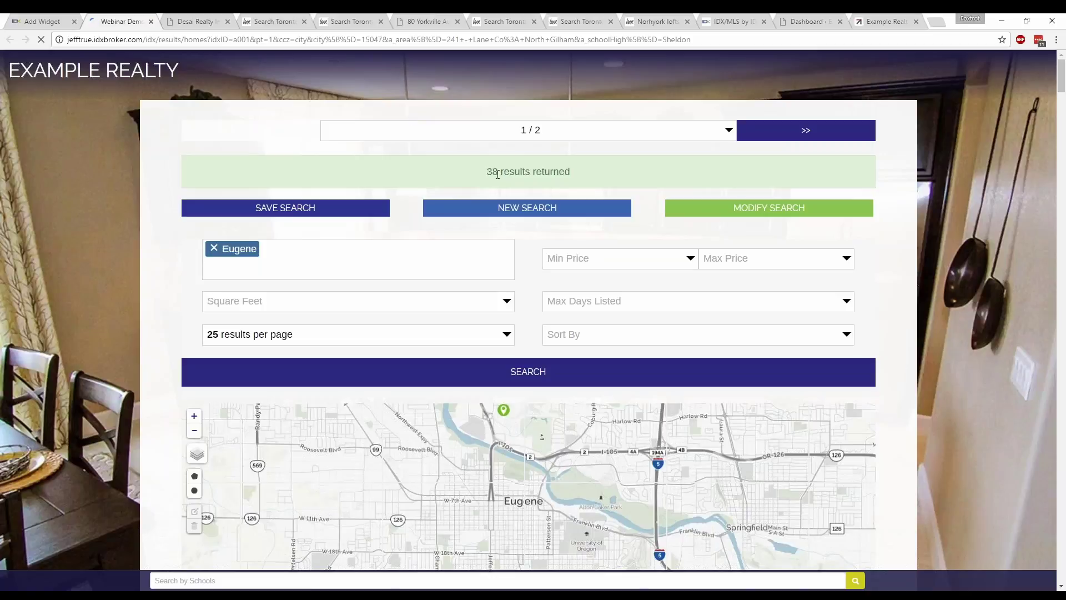
pyautogui.click(150, 21)
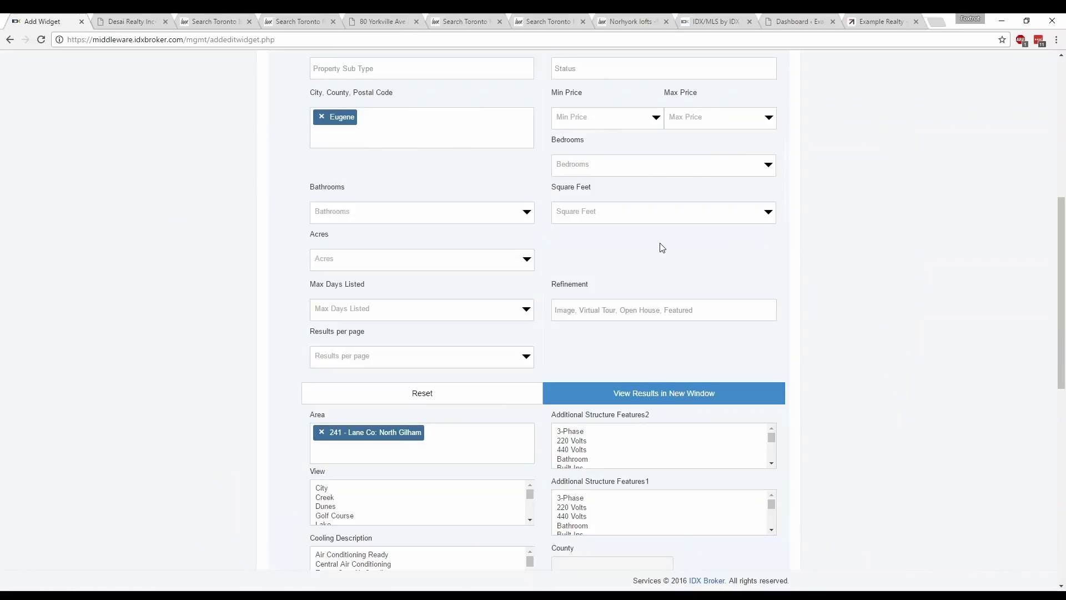
pyautogui.scroll(-3, 877, 275)
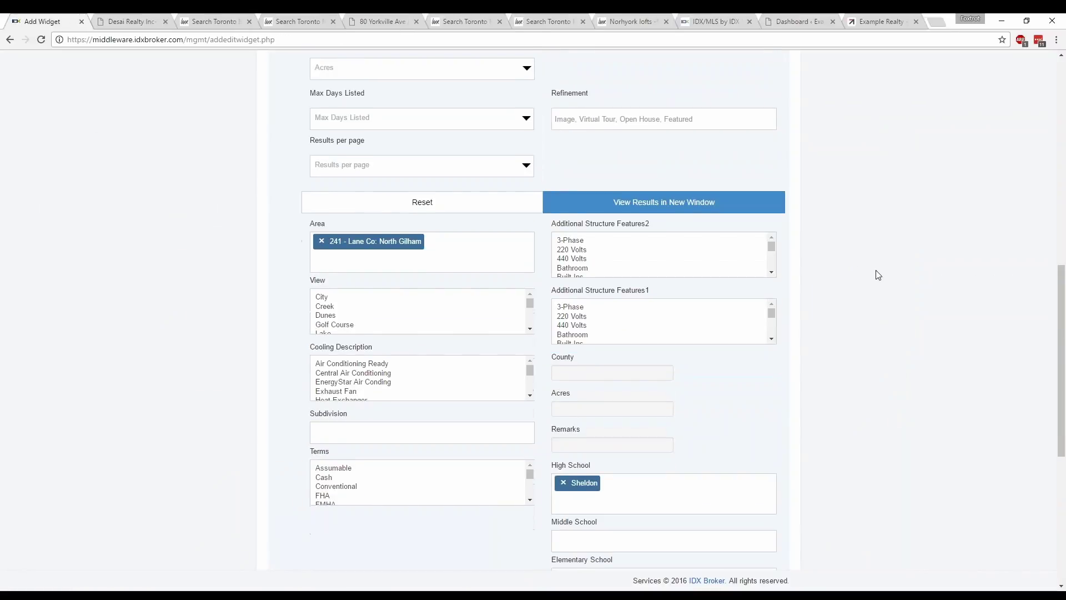
# - Set the widget's Responsive option to No so it uses a fixed pixel width
pyautogui.scroll(-6, 877, 275)
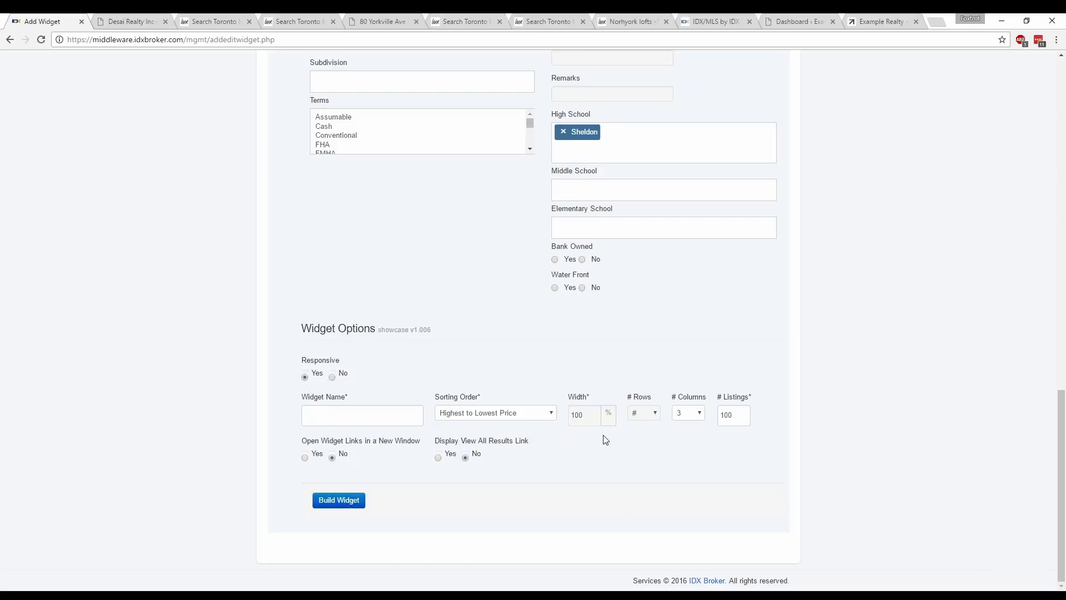
pyautogui.click(332, 376)
pyautogui.click(583, 414)
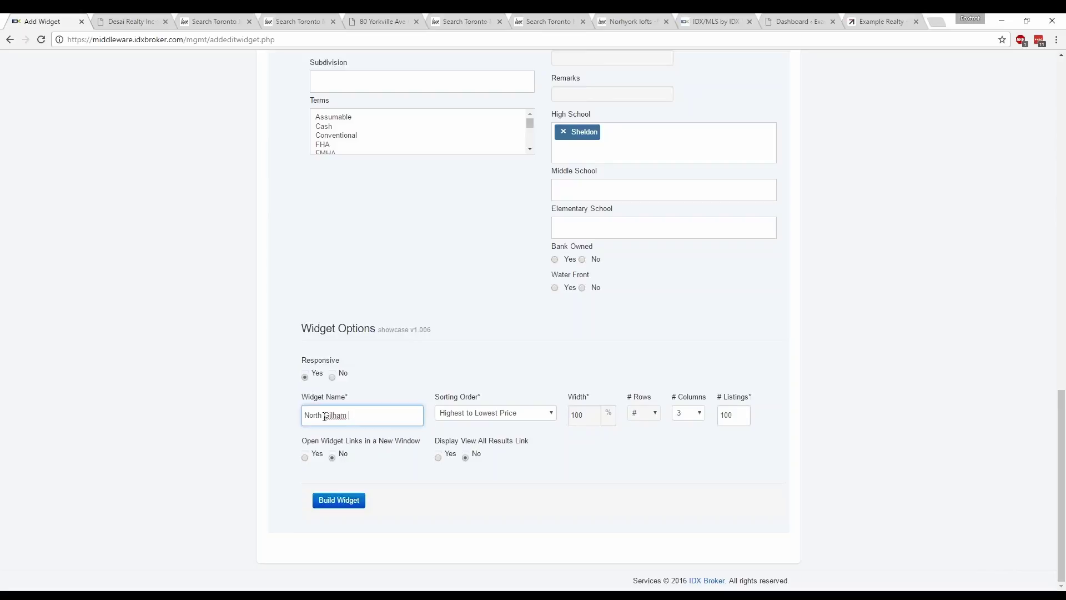
# - Name the widget North Gilham Real Estate and keep Highest to Lowest Price sorting
pyautogui.write('Real Estate')
pyautogui.click(552, 413)
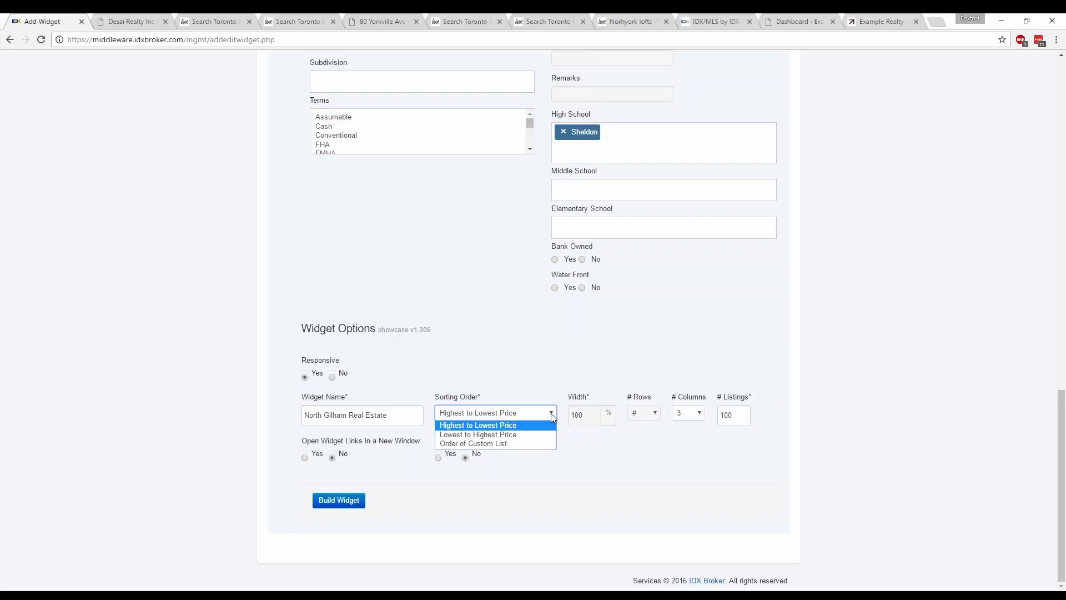
pyautogui.click(494, 429)
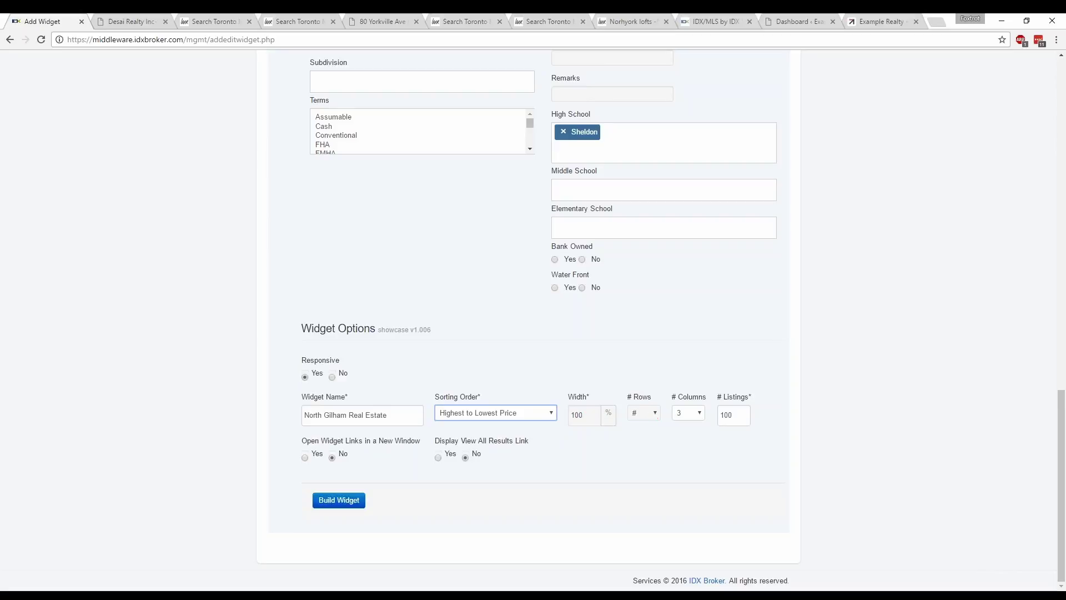
# - Lay out the widget's listings in 4 columns
pyautogui.click(701, 414)
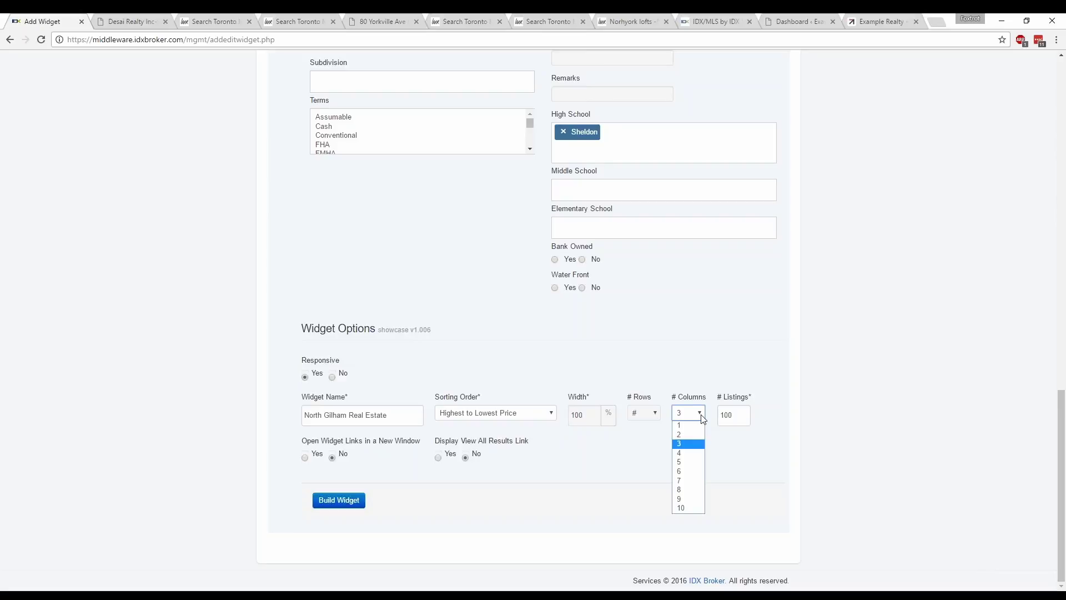
pyautogui.click(701, 414)
pyautogui.click(701, 414)
pyautogui.click(689, 454)
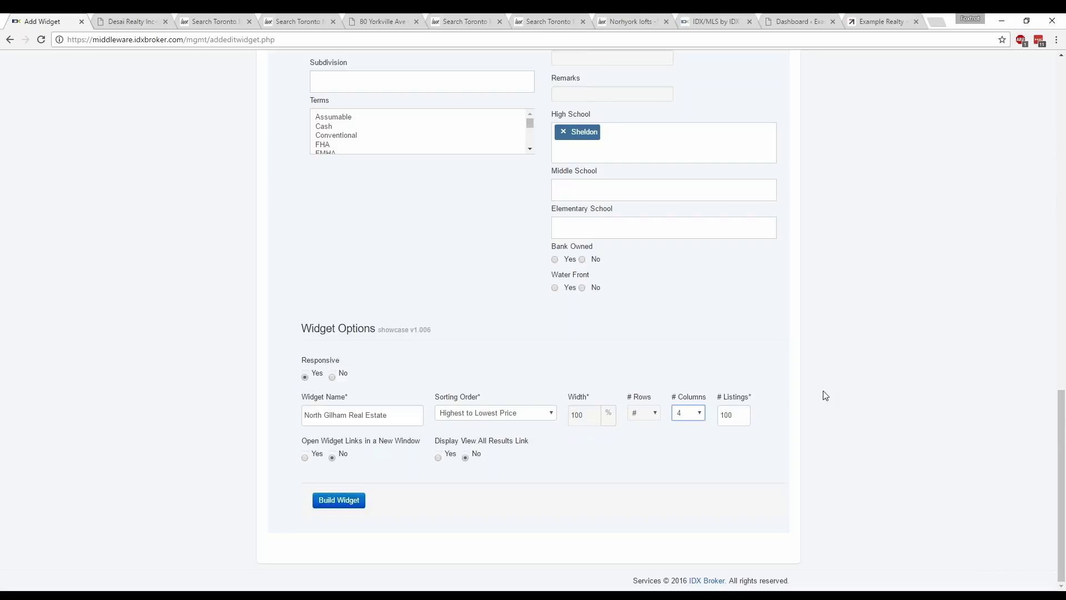
pyautogui.click(736, 418)
# - Set # Listings to 20, open widget links in a new window, and show a View All Results link
pyautogui.click(834, 387)
pyautogui.doubleClick(741, 411)
pyautogui.write('50')
pyautogui.click(800, 416)
pyautogui.doubleClick(738, 418)
pyautogui.write('20')
pyautogui.click(845, 424)
pyautogui.click(306, 458)
pyautogui.click(438, 457)
# - Build the North Gilham Real Estate widget and open its preview in a new tab
pyautogui.click(344, 504)
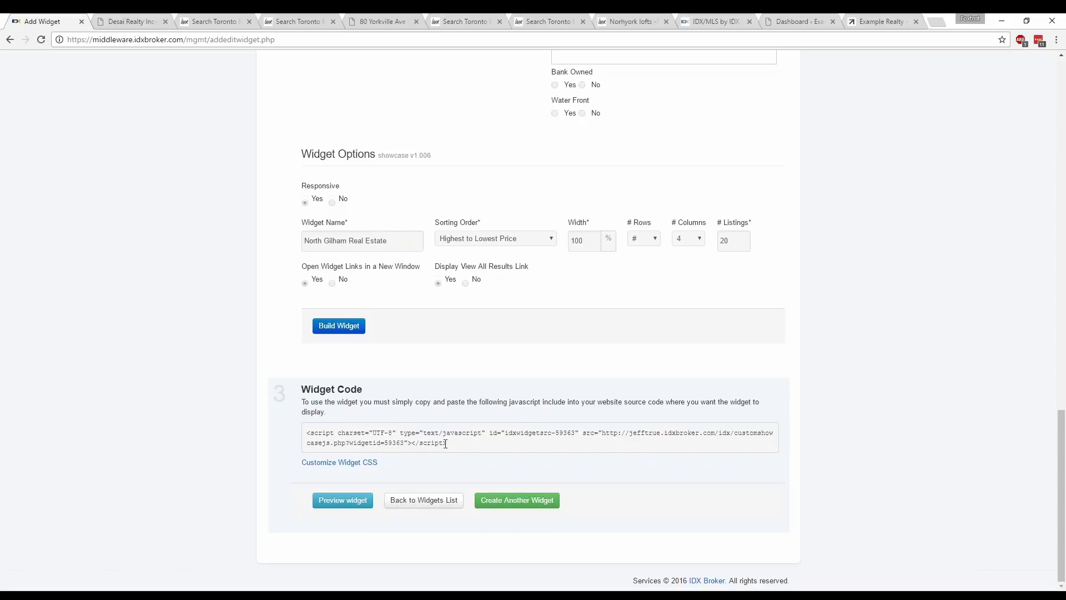
pyautogui.click(344, 501)
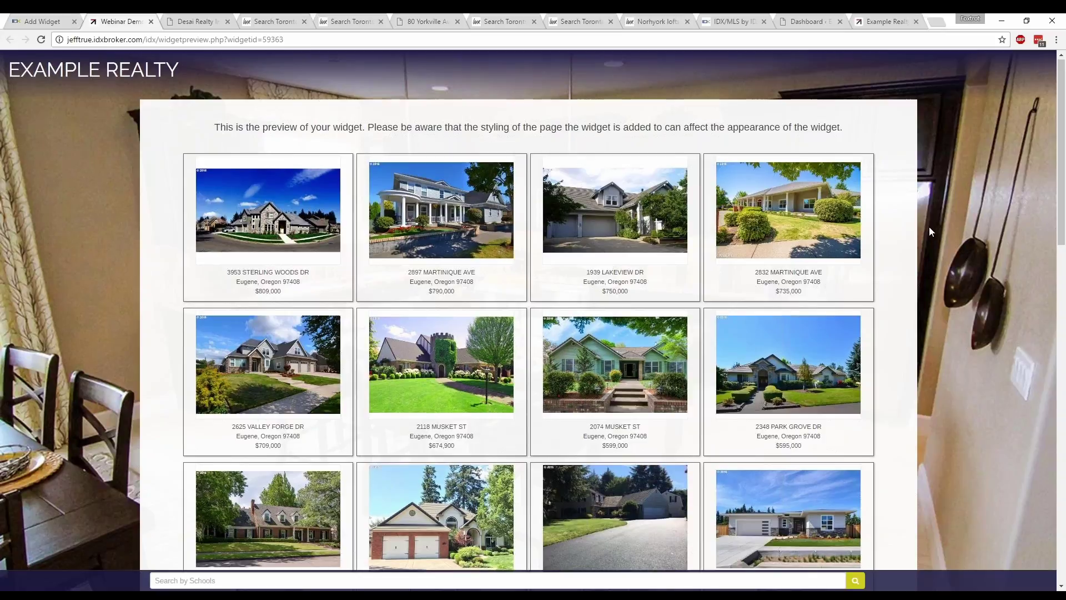
# - Scroll the preview and open View All Results to browse the full Eugene listings
pyautogui.scroll(-4, 924, 226)
pyautogui.scroll(-5, 919, 225)
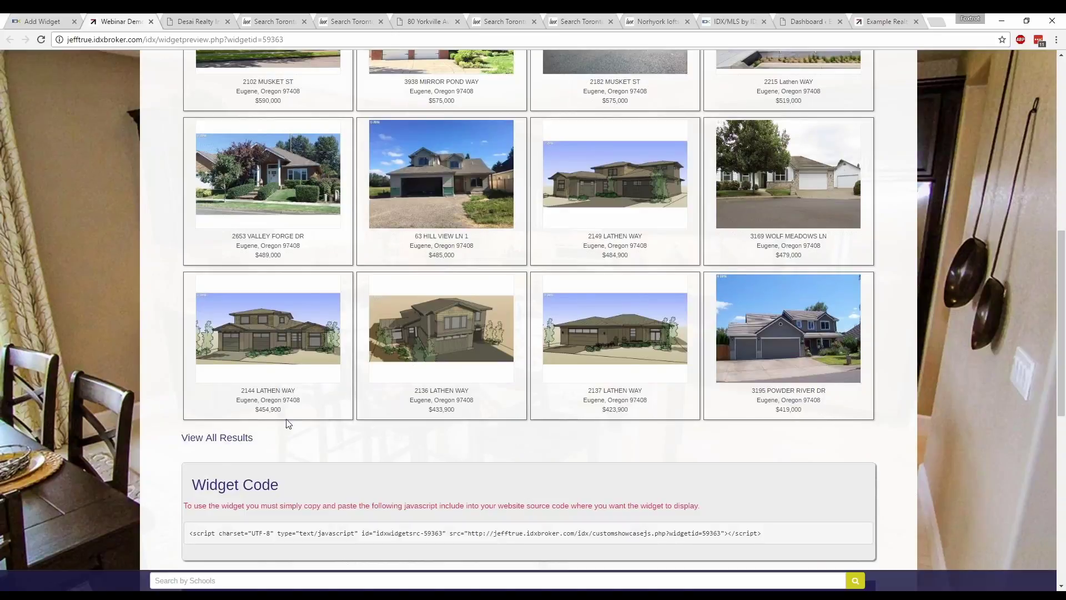
pyautogui.click(220, 443)
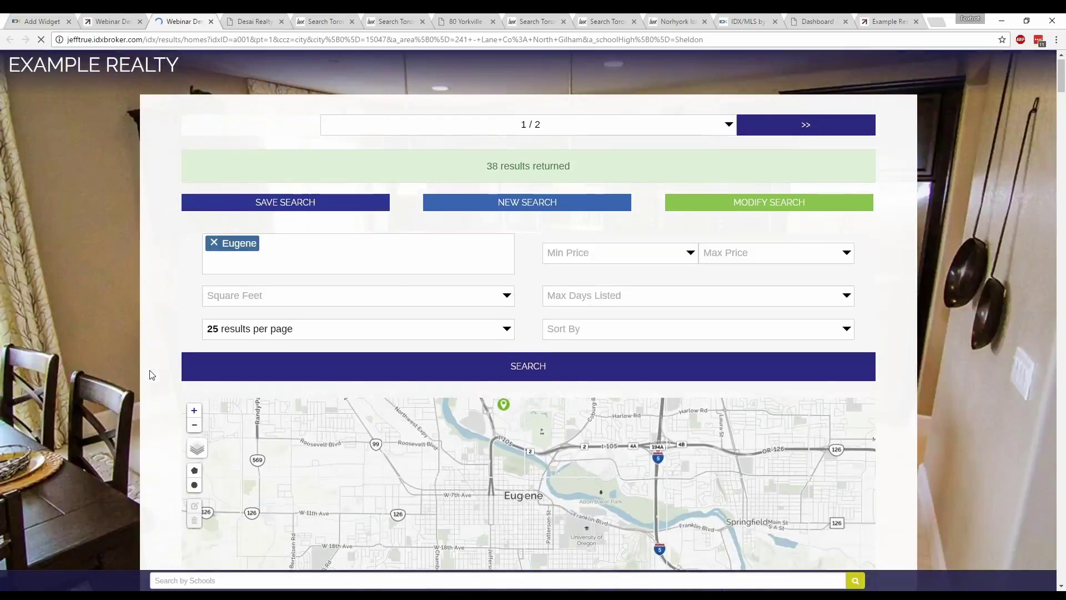
pyautogui.scroll(-4, 145, 379)
pyautogui.scroll(-7, 145, 378)
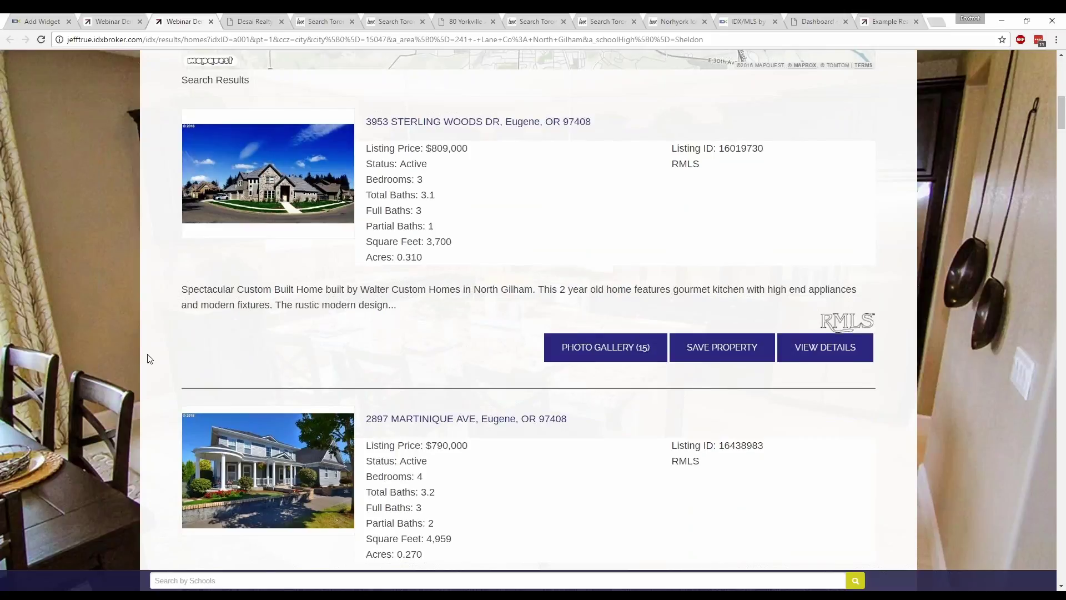
pyautogui.scroll(-7, 146, 358)
pyautogui.scroll(-3, 149, 358)
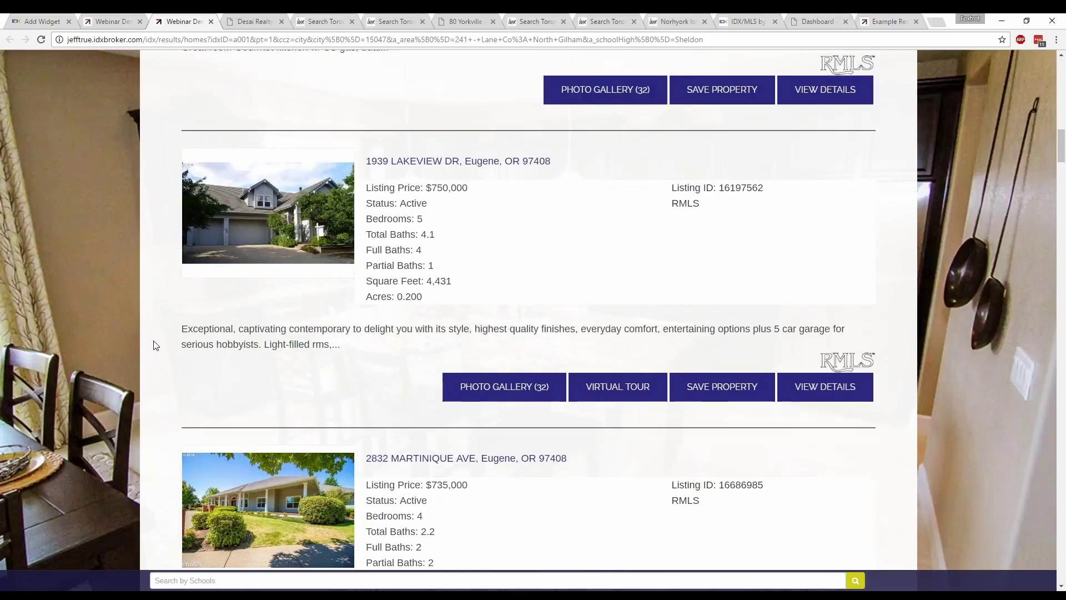
# - Close the results page, select the widget's script code, and close the preview
pyautogui.click(211, 22)
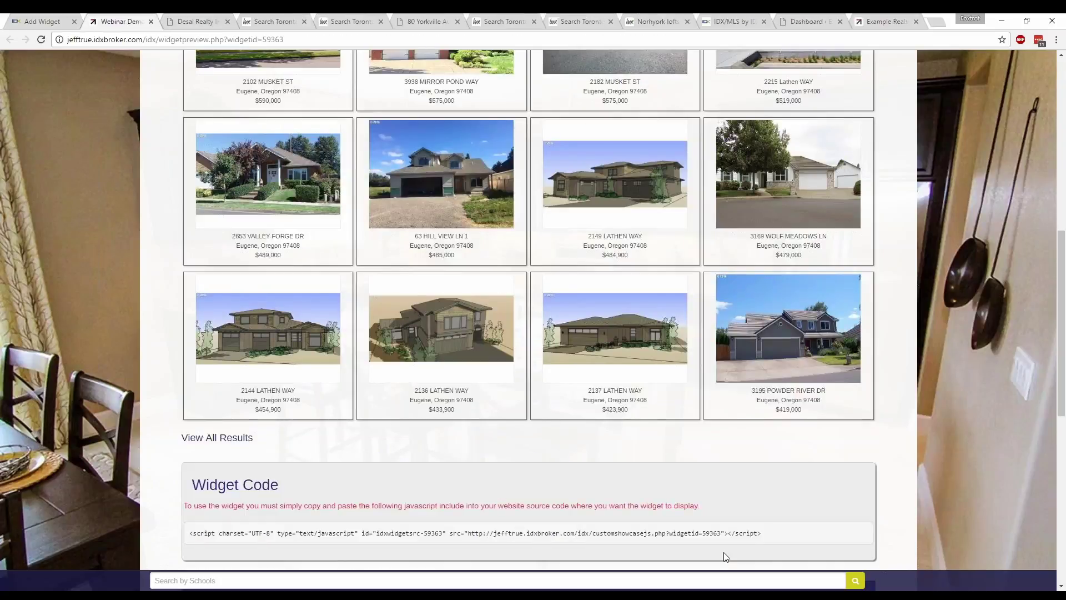
pyautogui.moveTo(762, 534); pyautogui.dragTo(189, 536)
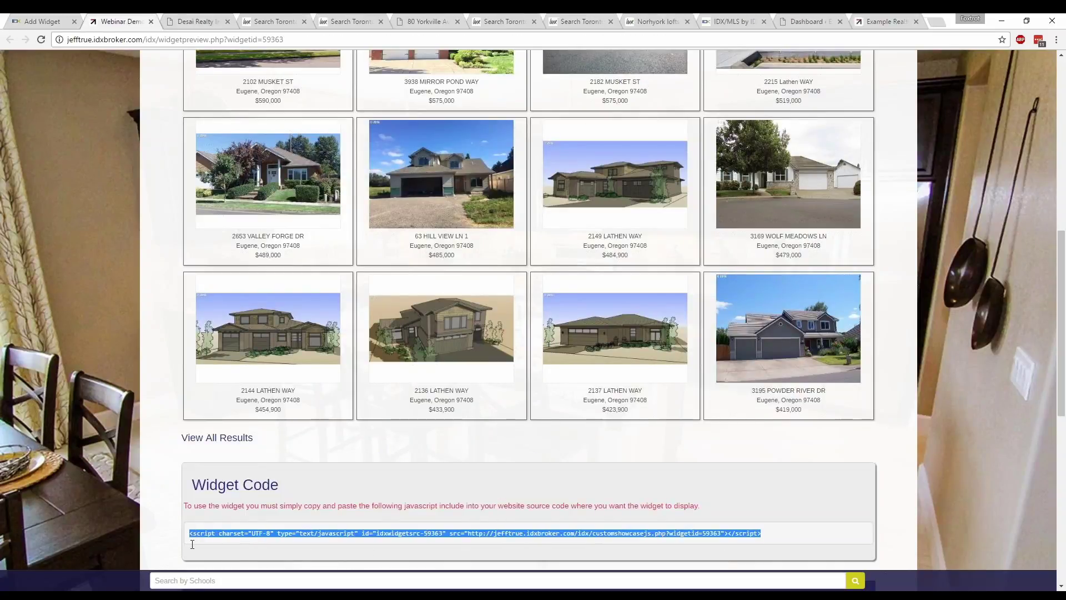
pyautogui.click(151, 22)
# - Go from the widget form to the third page of the Designs widgets list
pyautogui.click(44, 22)
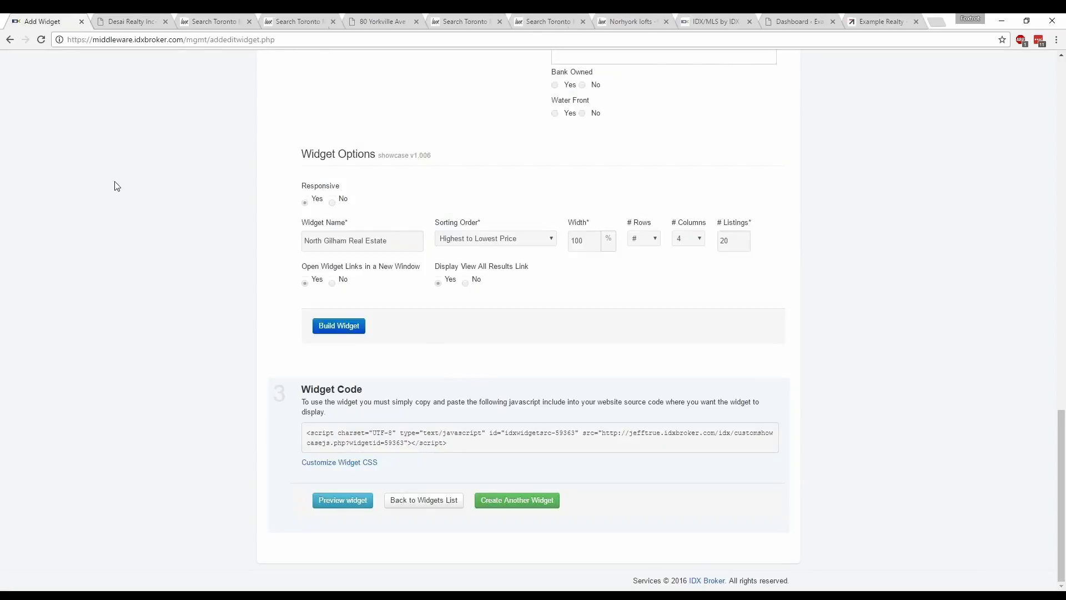
pyautogui.scroll(20, 118, 193)
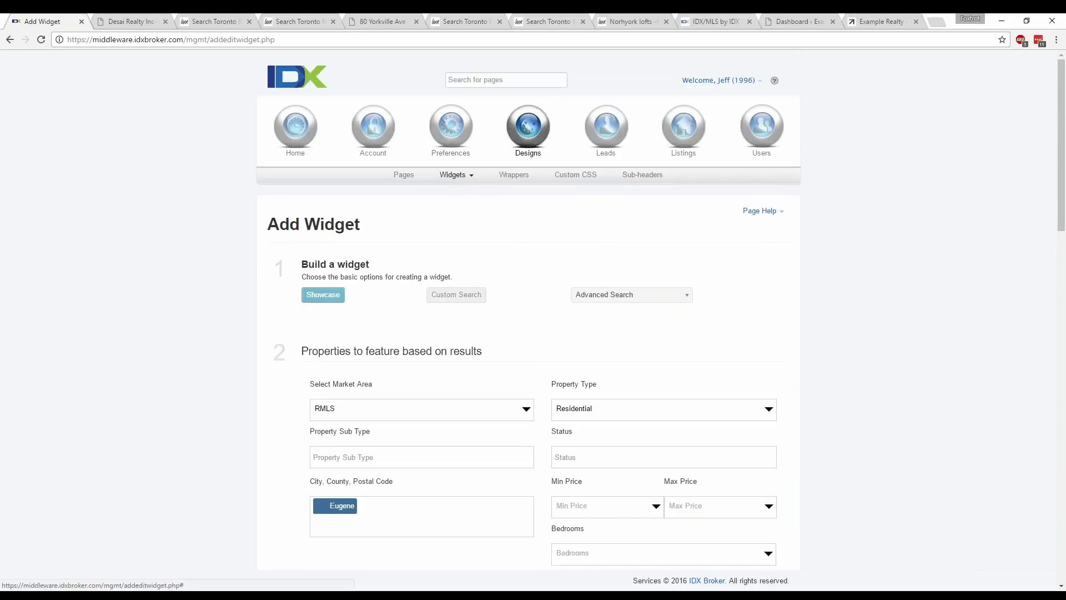
pyautogui.click(311, 83)
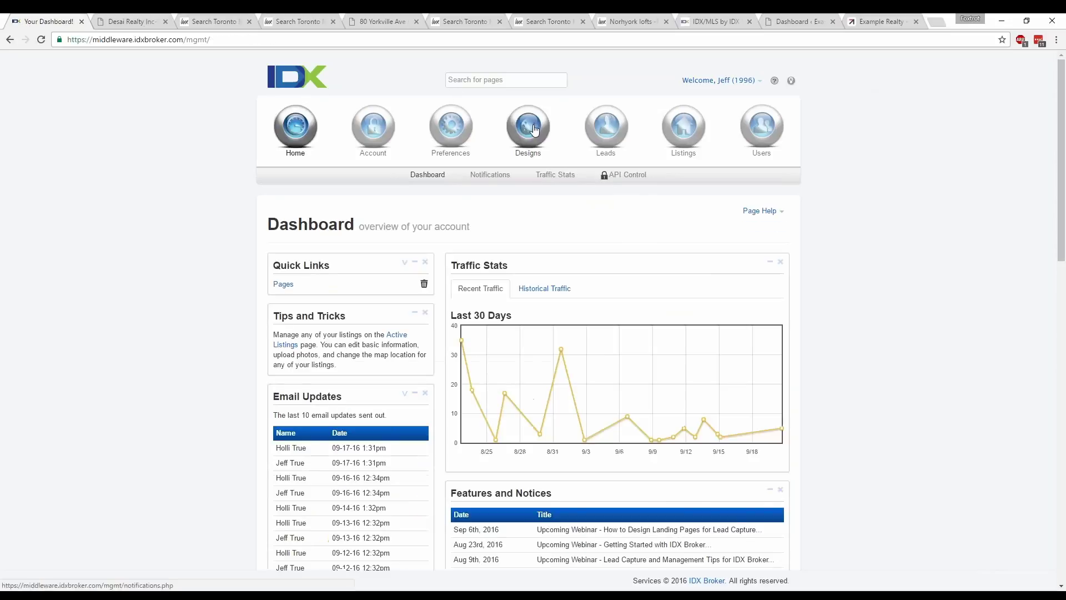
pyautogui.moveTo(527, 126)
pyautogui.click(451, 175)
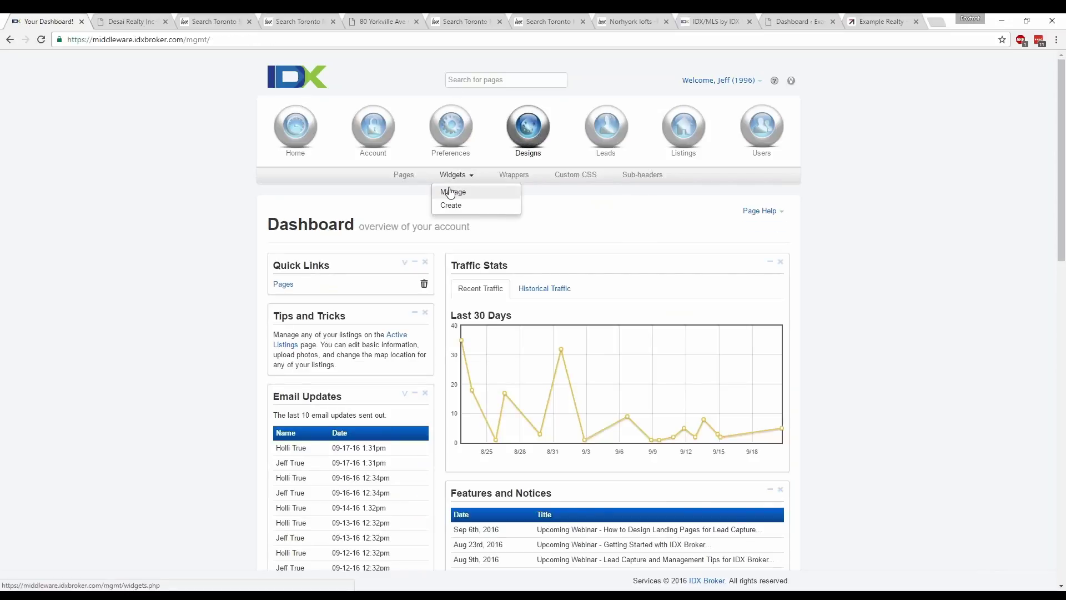
pyautogui.click(452, 191)
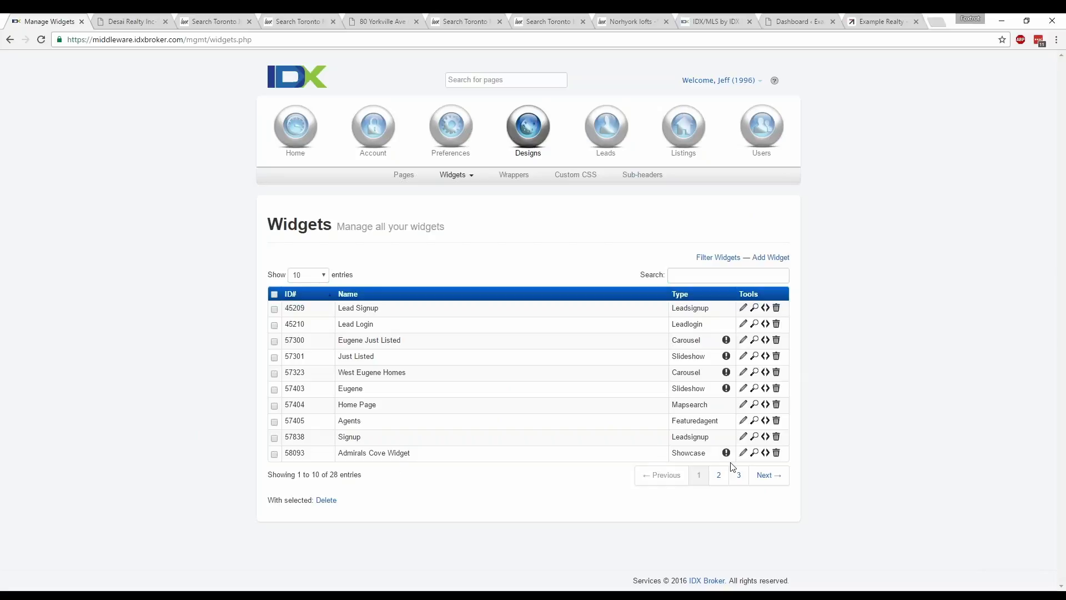
pyautogui.click(738, 475)
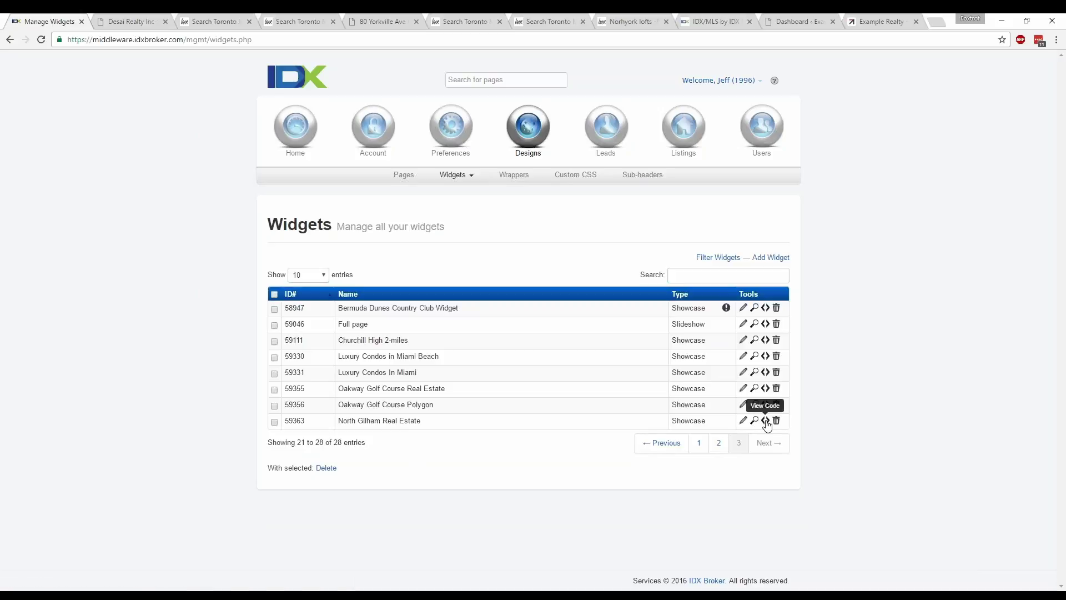
# - View the embed script for widget 59363, North Gilham Real Estate, then close the code window
pyautogui.click(765, 421)
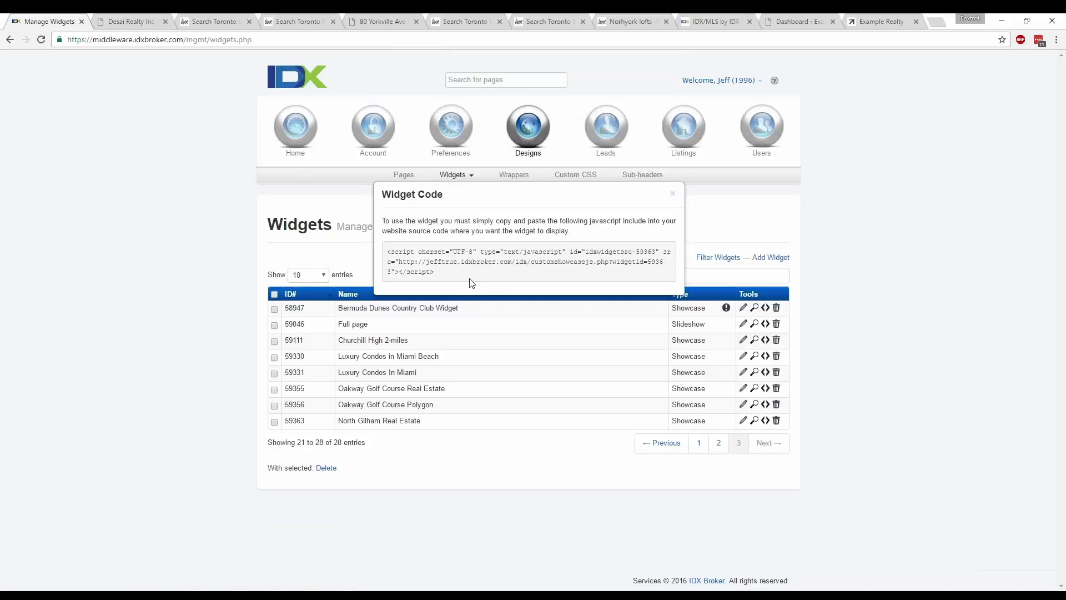
pyautogui.moveTo(437, 272); pyautogui.dragTo(387, 252)
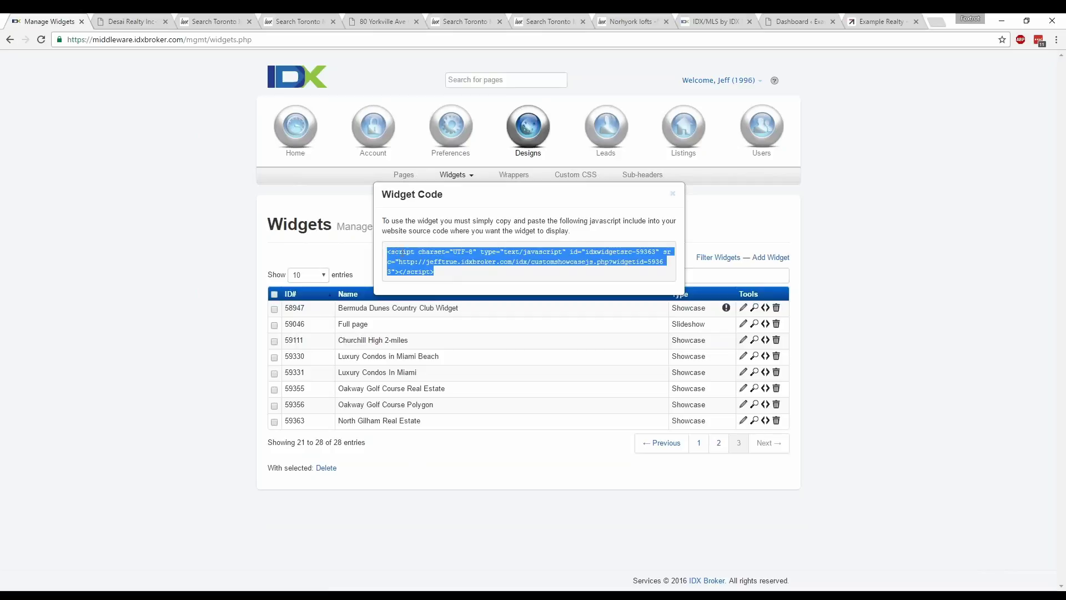
pyautogui.click(401, 253)
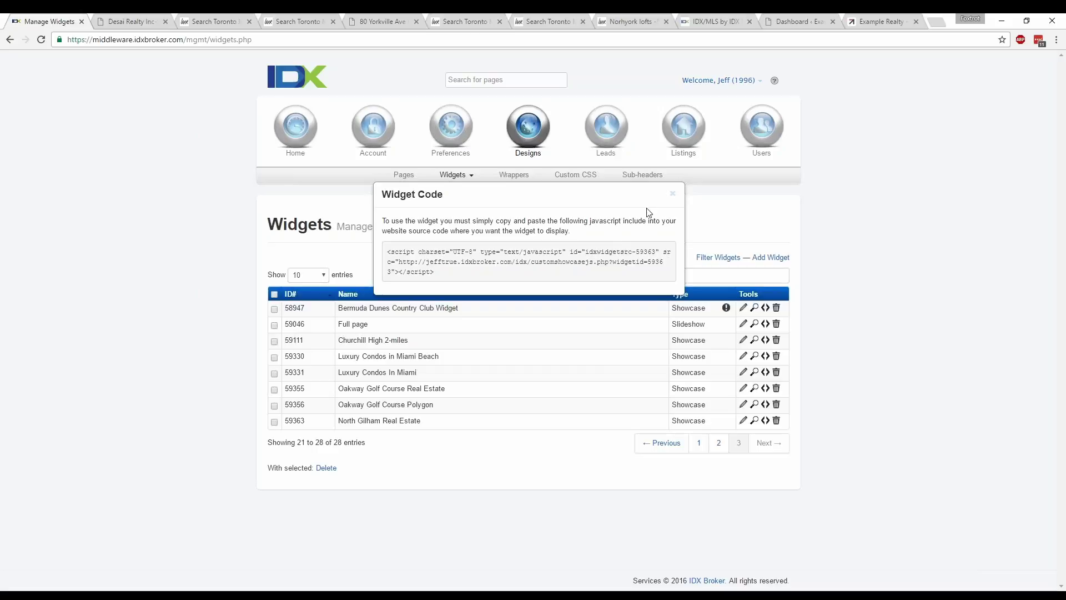
pyautogui.click(672, 193)
# - Copy the widget 43207 script line from Notepad++ and minimize the window
pyautogui.moveTo(1, 53); pyautogui.dragTo(419, 125)
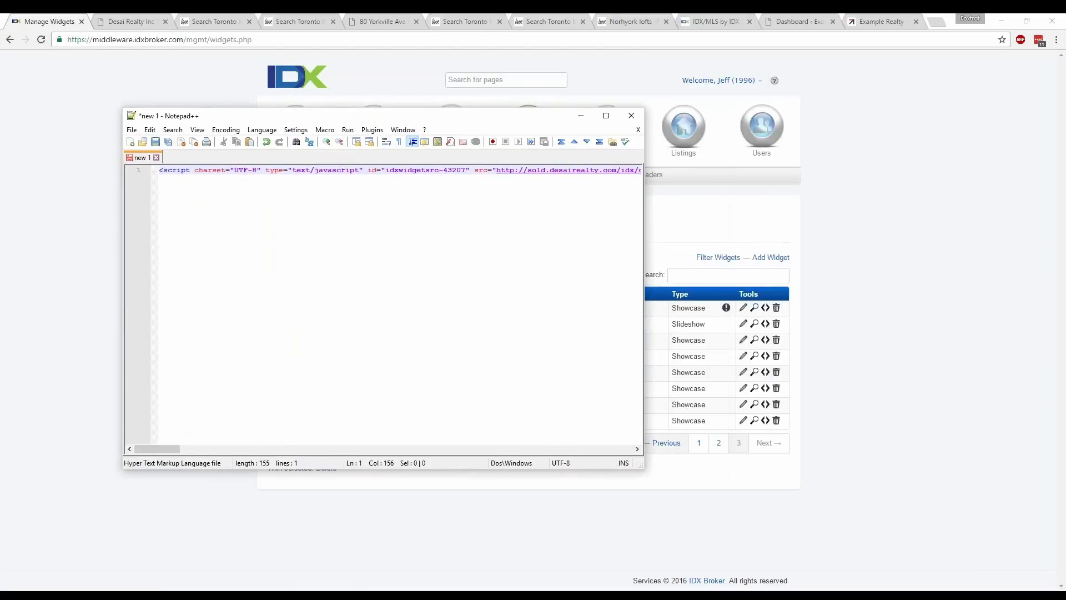
pyautogui.moveTo(644, 466); pyautogui.dragTo(977, 529)
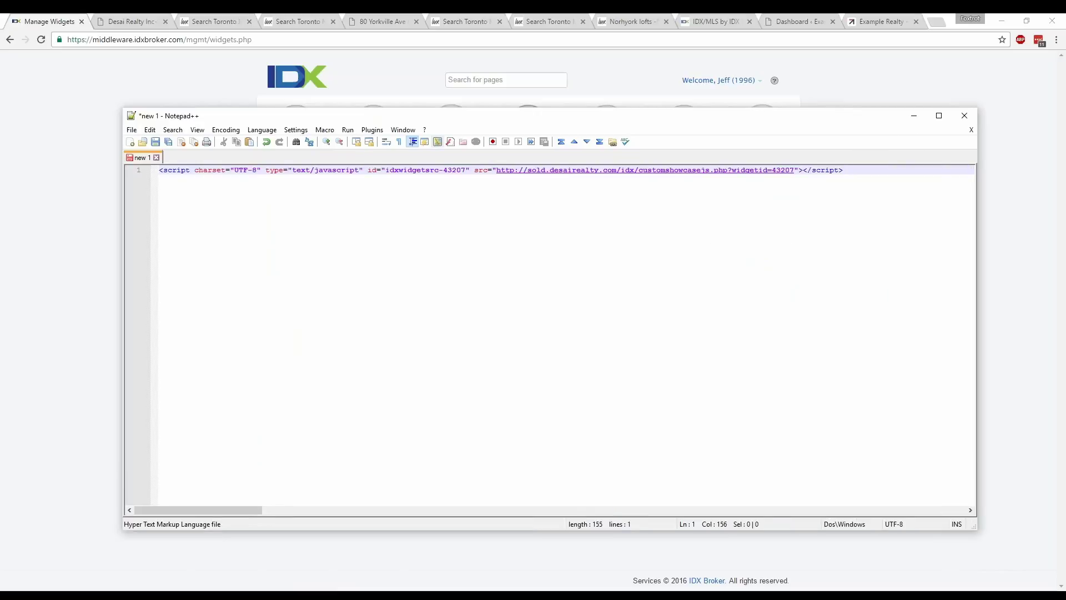
pyautogui.moveTo(843, 169); pyautogui.dragTo(160, 169)
pyautogui.rightClick(166, 170)
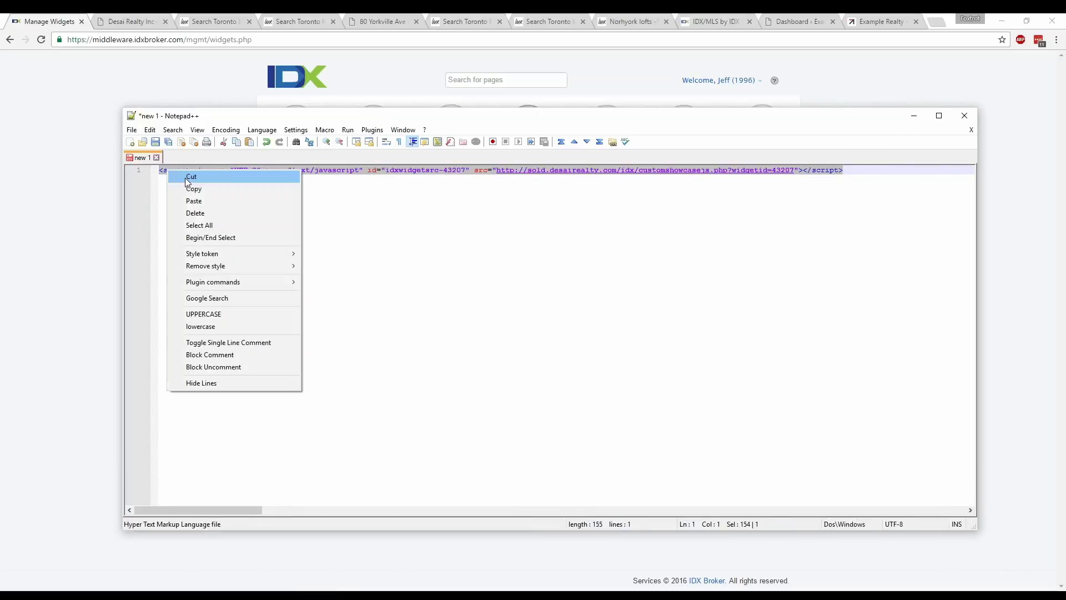
pyautogui.click(192, 188)
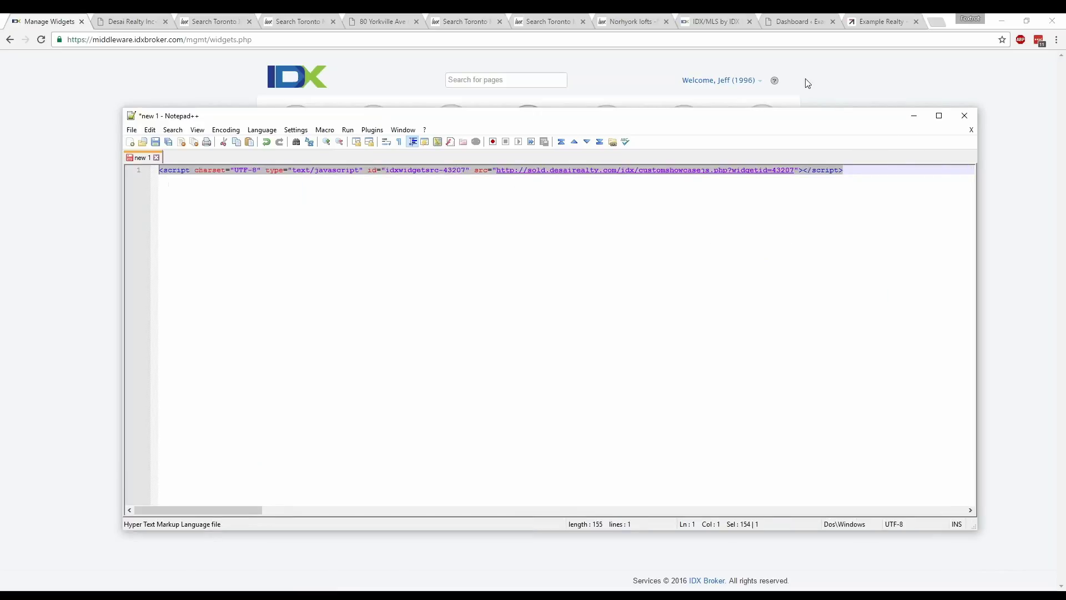
pyautogui.click(913, 115)
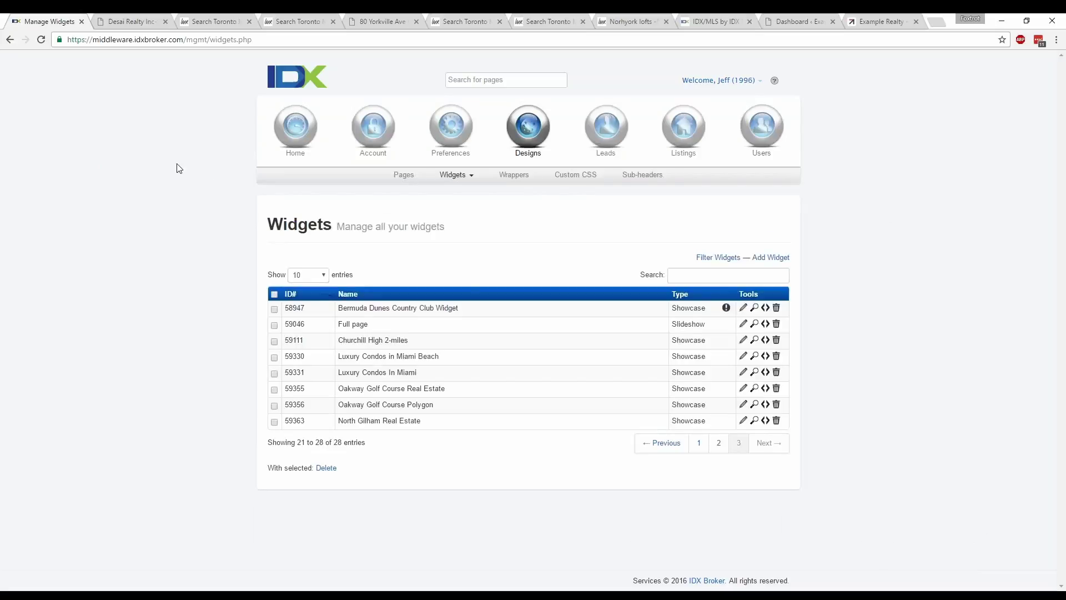
# - Look over the Example Realty, Queen West Lofts and Annex Lofts sites, scrolling the Annex listings
pyautogui.click(874, 22)
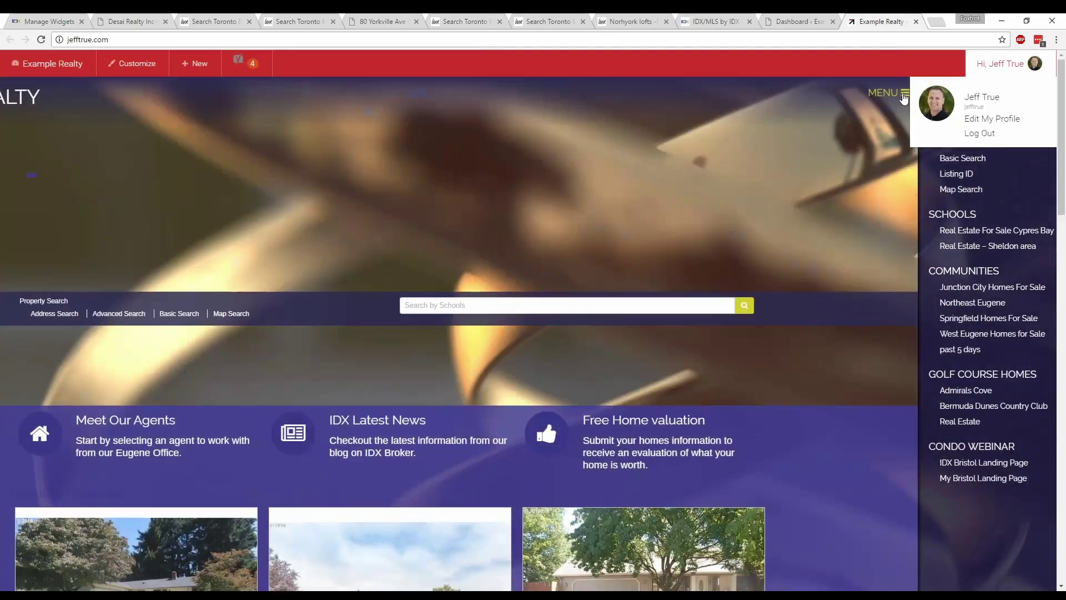
pyautogui.click(904, 94)
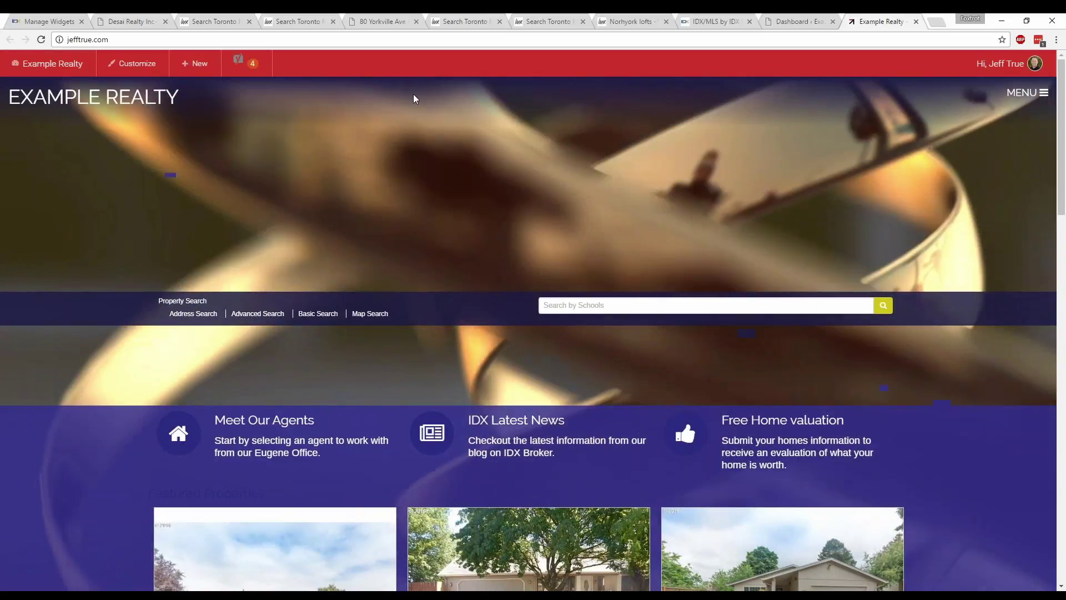
pyautogui.click(294, 22)
pyautogui.click(234, 22)
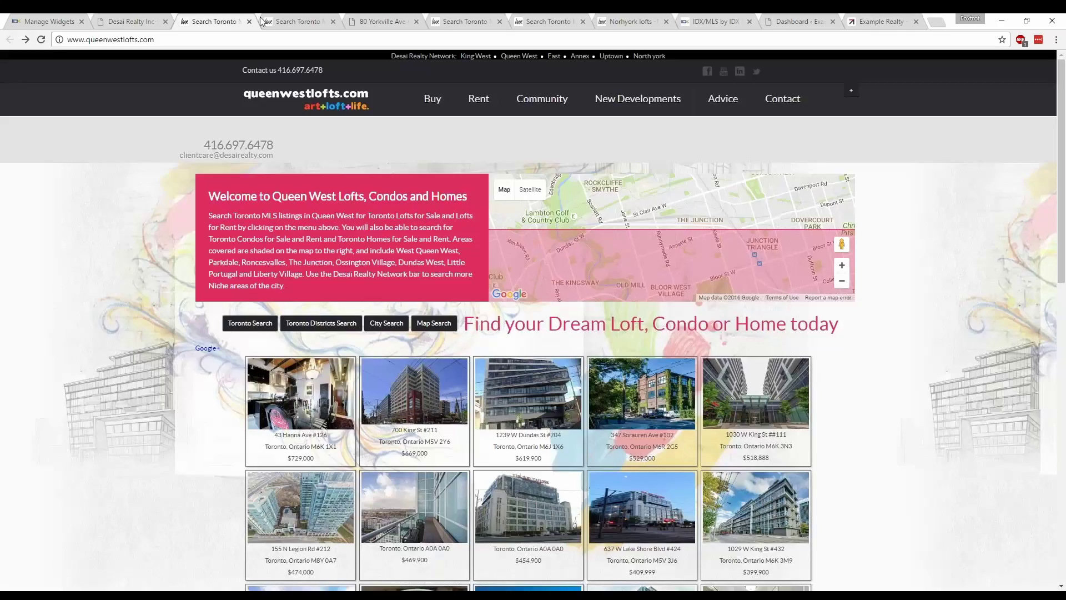
pyautogui.click(288, 18)
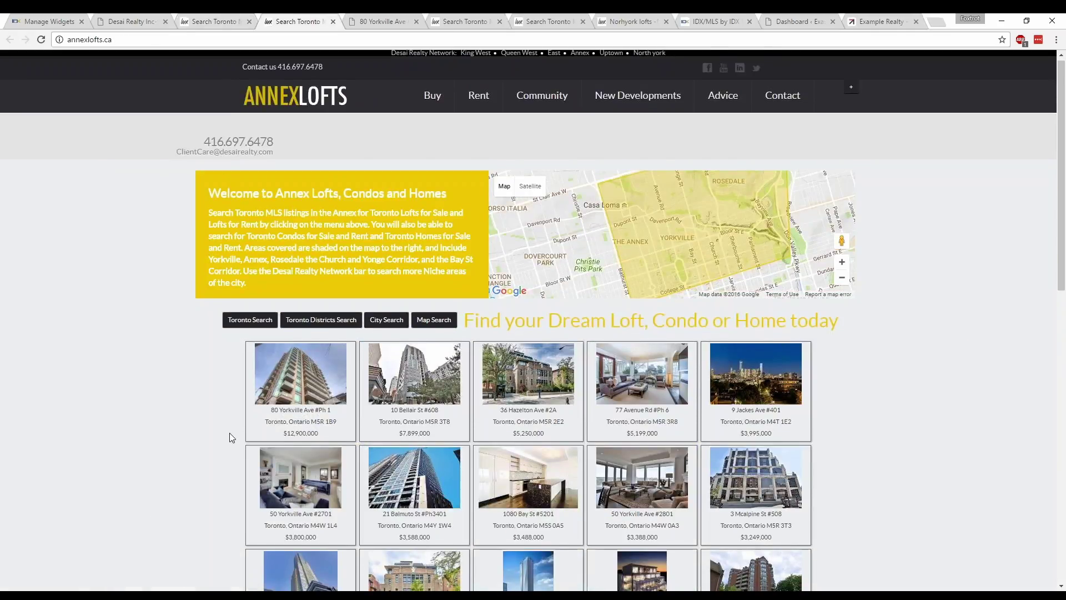
pyautogui.scroll(-1, 428, 430)
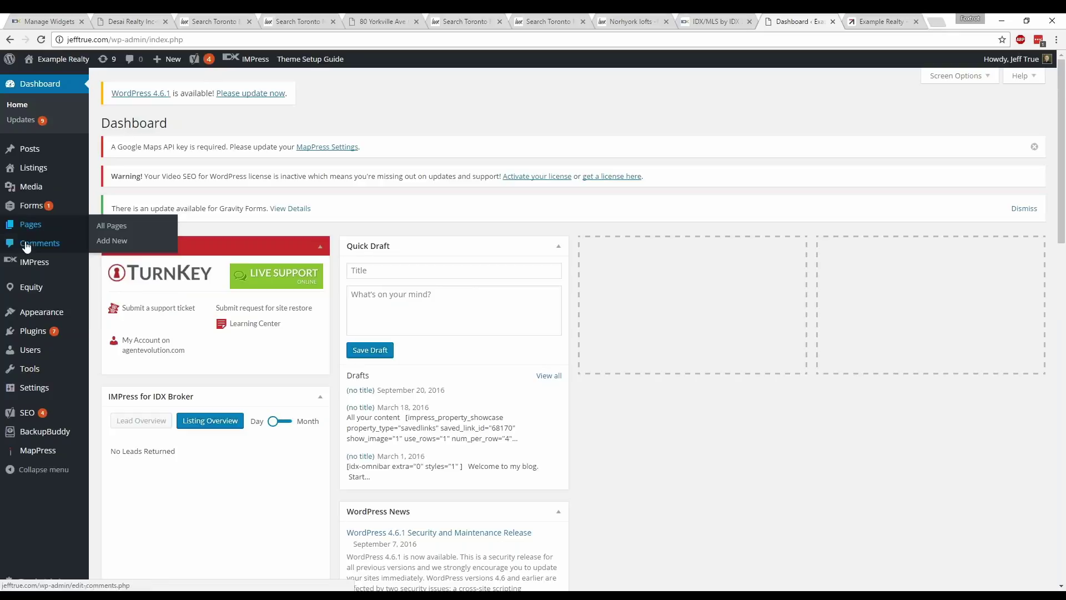
# - Start a new post and add a centred 'Annex Lofts Condos for sale' line above a left-aligned contact line
pyautogui.moveTo(29, 151)
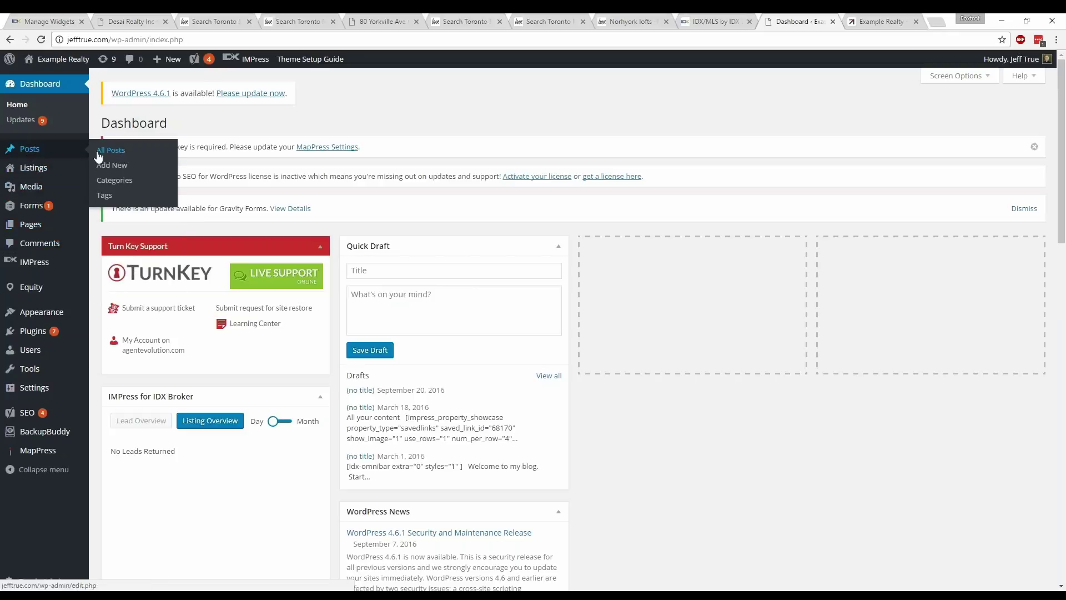
pyautogui.click(109, 165)
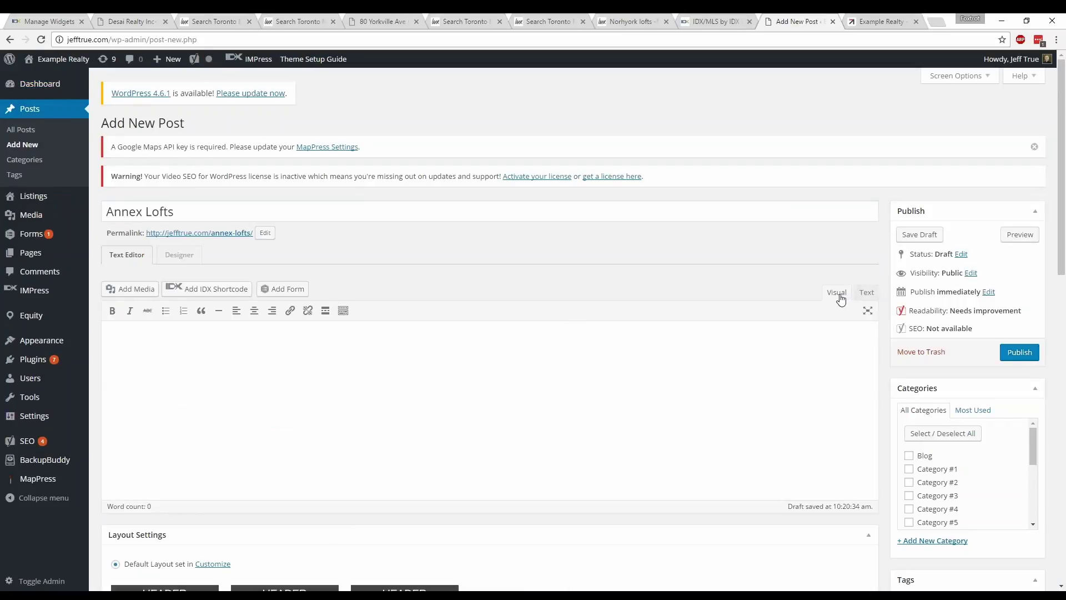
pyautogui.click(530, 375)
pyautogui.hotkey('ctrl', 'v')
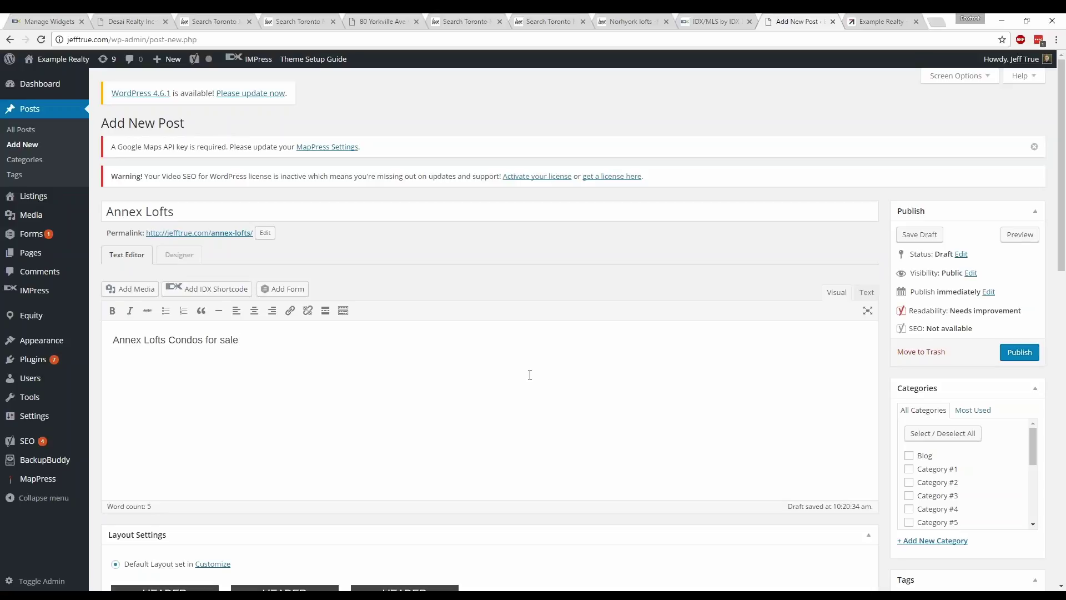
pyautogui.click(256, 313)
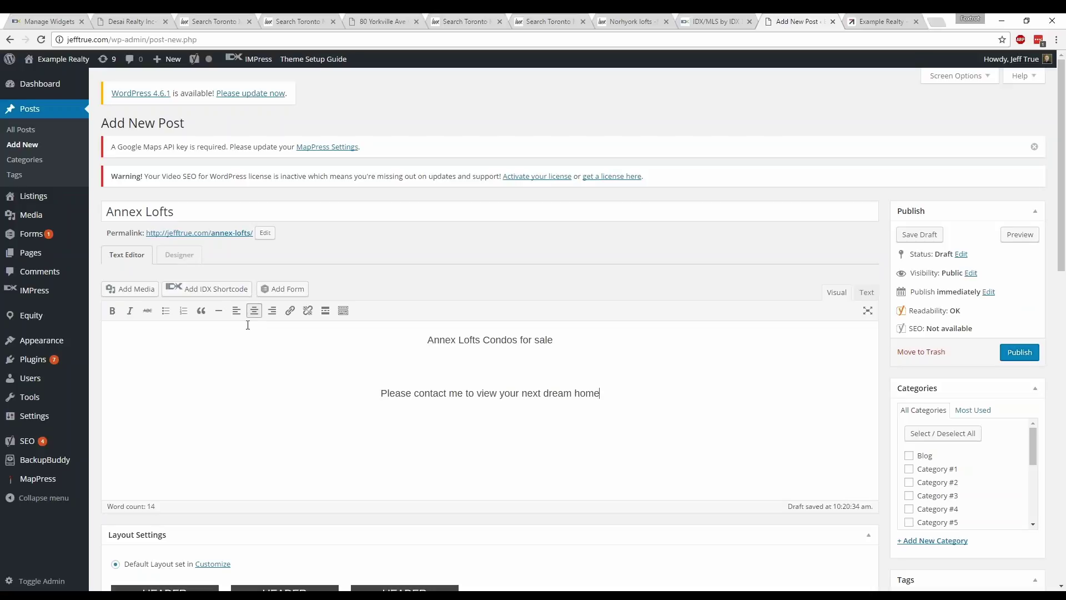
pyautogui.click(236, 310)
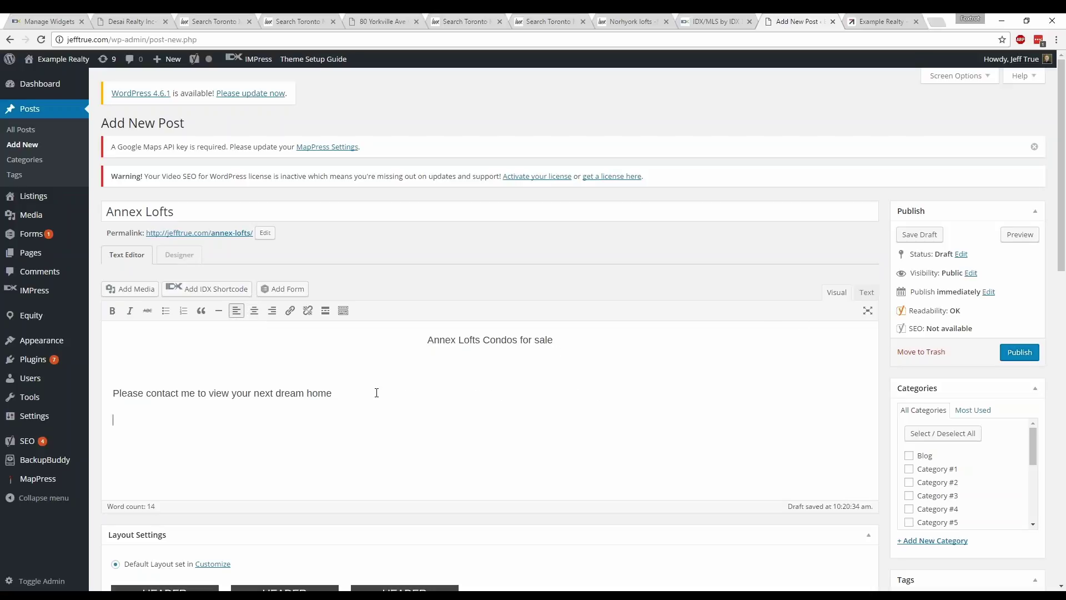
pyautogui.press('Return')
# - Paste the listings widget script into the Text view, then publish the post and view it
pyautogui.click(867, 292)
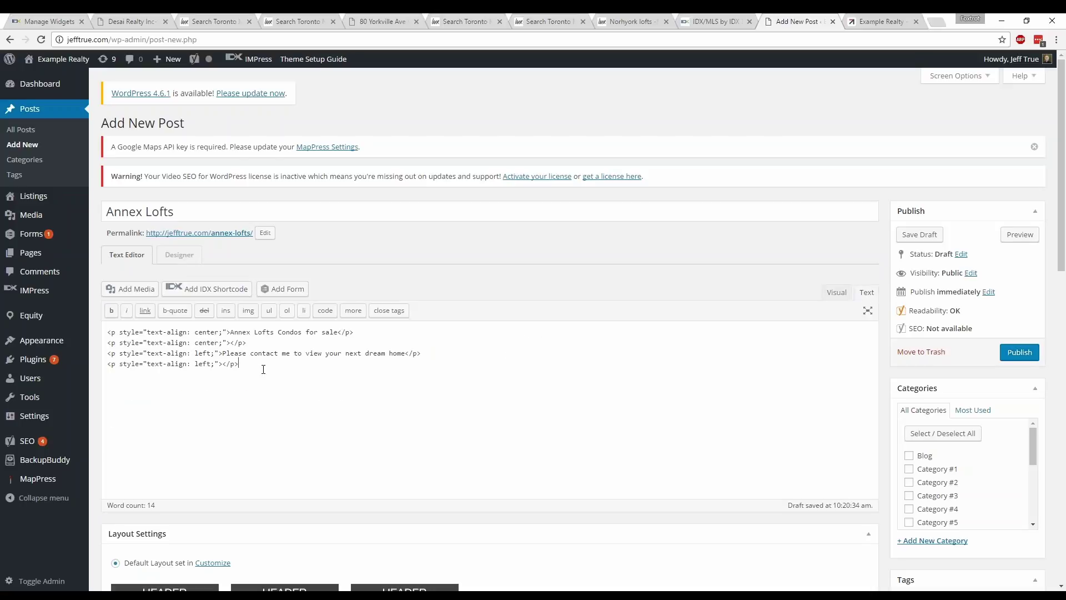
pyautogui.hotkey('ctrl', 'v')
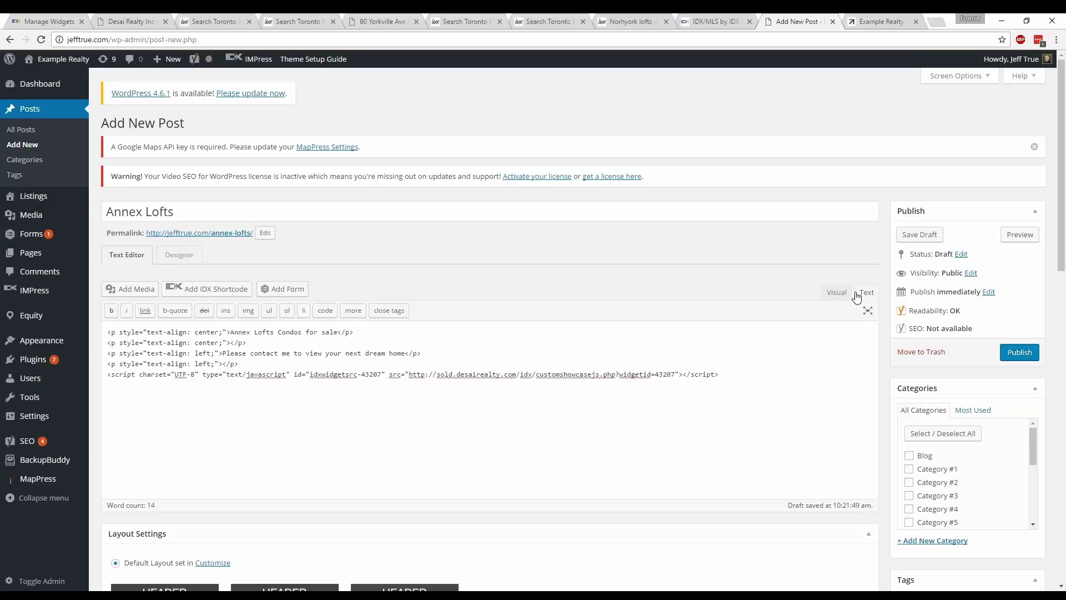
pyautogui.click(1024, 356)
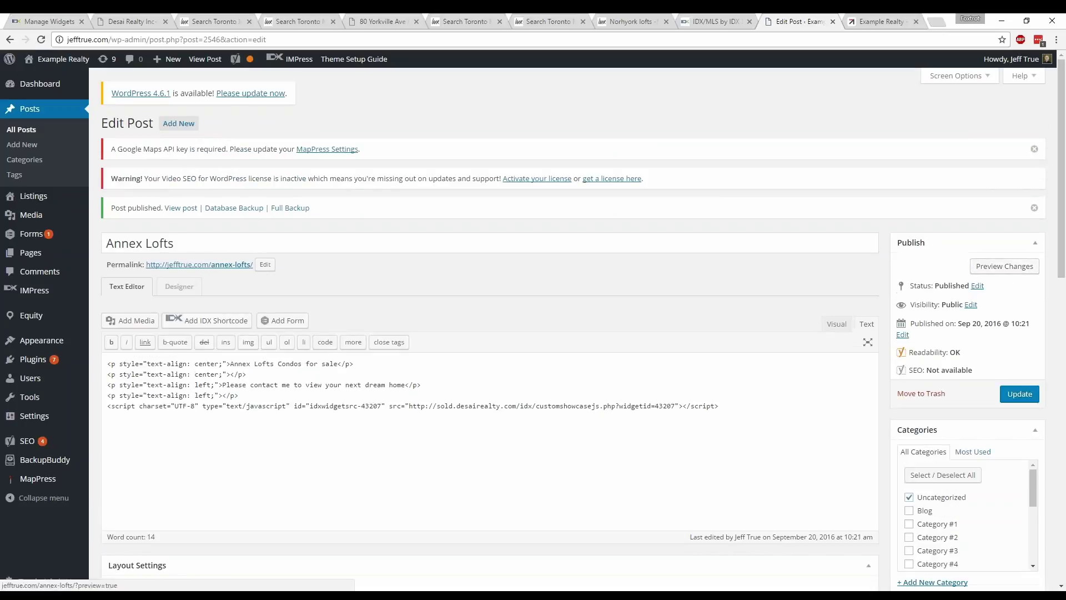
pyautogui.click(197, 266)
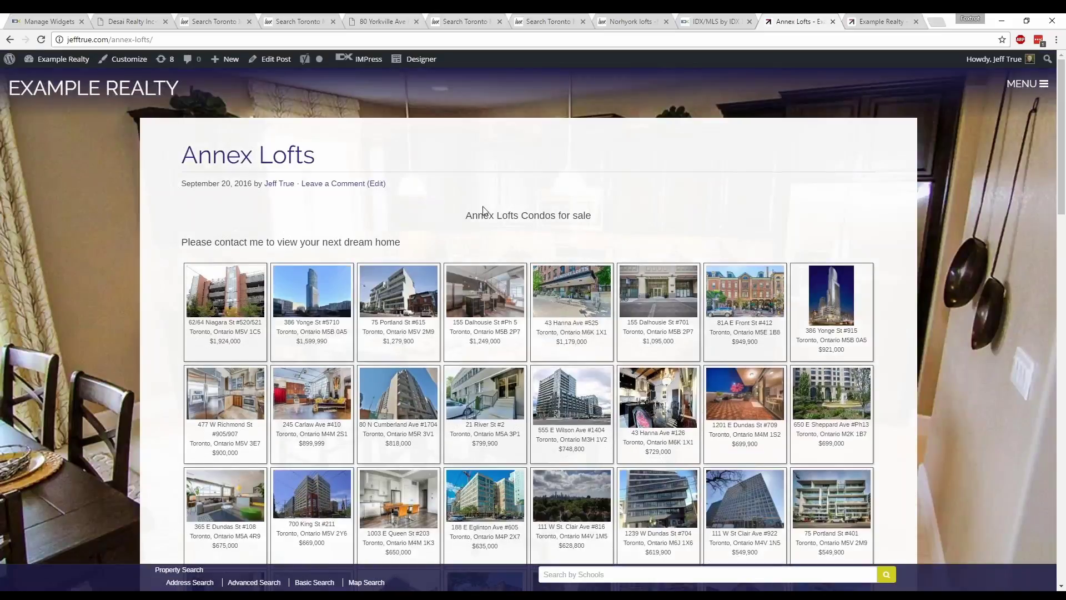
# - Highlight the post's title and contact lines, then scroll down through the embedded listings grid
pyautogui.moveTo(465, 215); pyautogui.dragTo(594, 217)
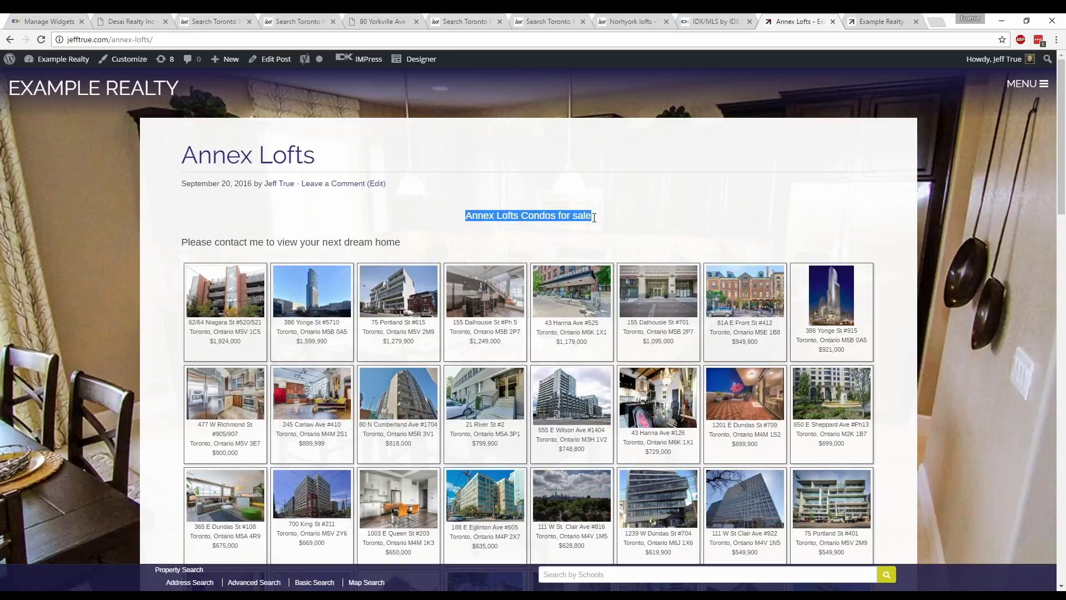
pyautogui.moveTo(428, 243); pyautogui.dragTo(207, 242)
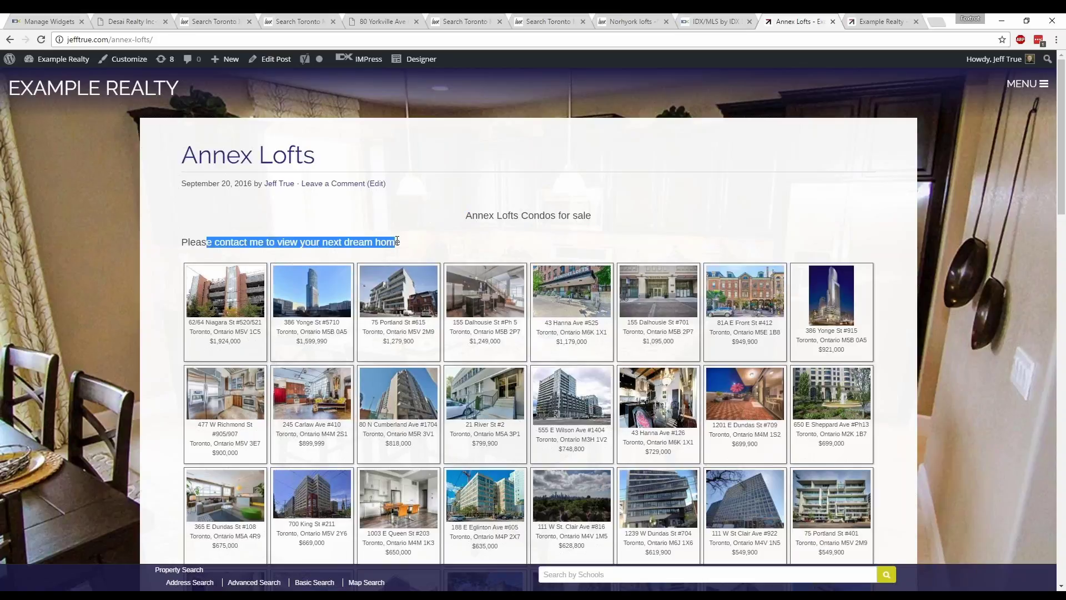
pyautogui.click(433, 247)
pyautogui.scroll(-2, 422, 278)
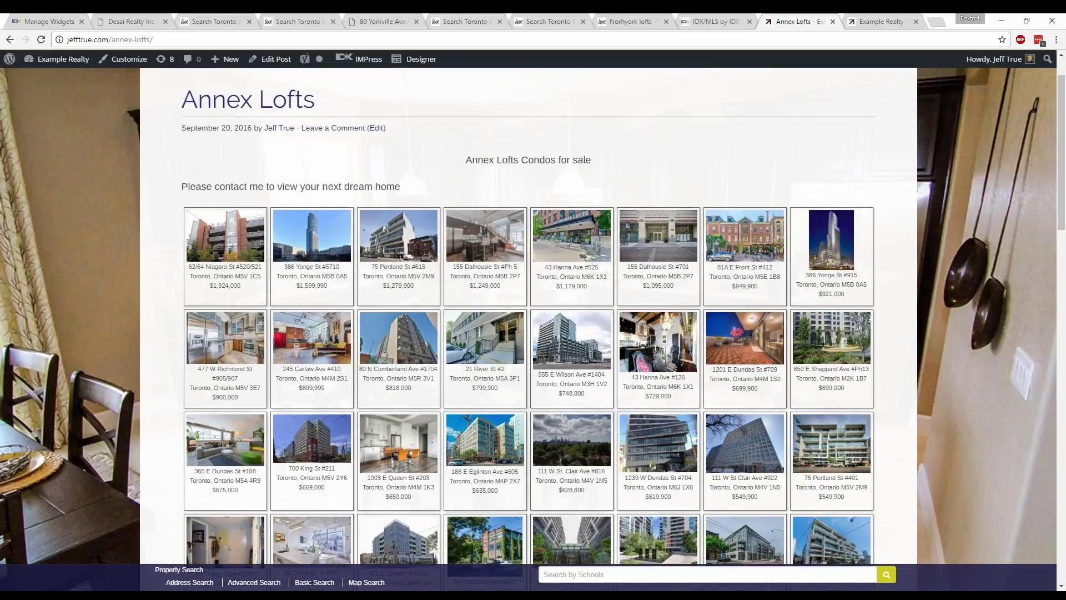
pyautogui.scroll(-4, 409, 369)
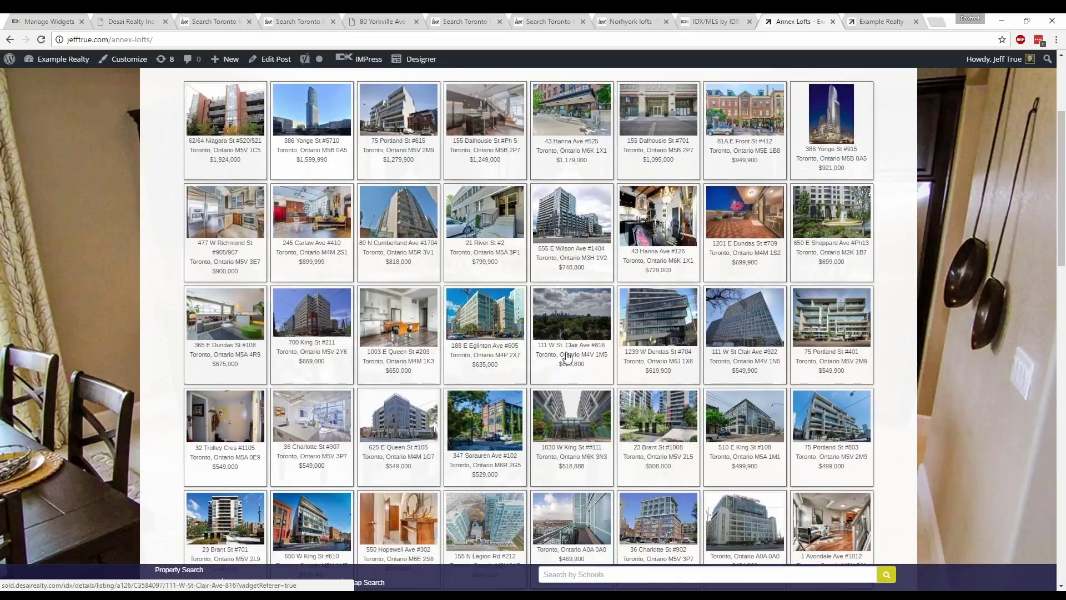
pyautogui.scroll(-2, 593, 314)
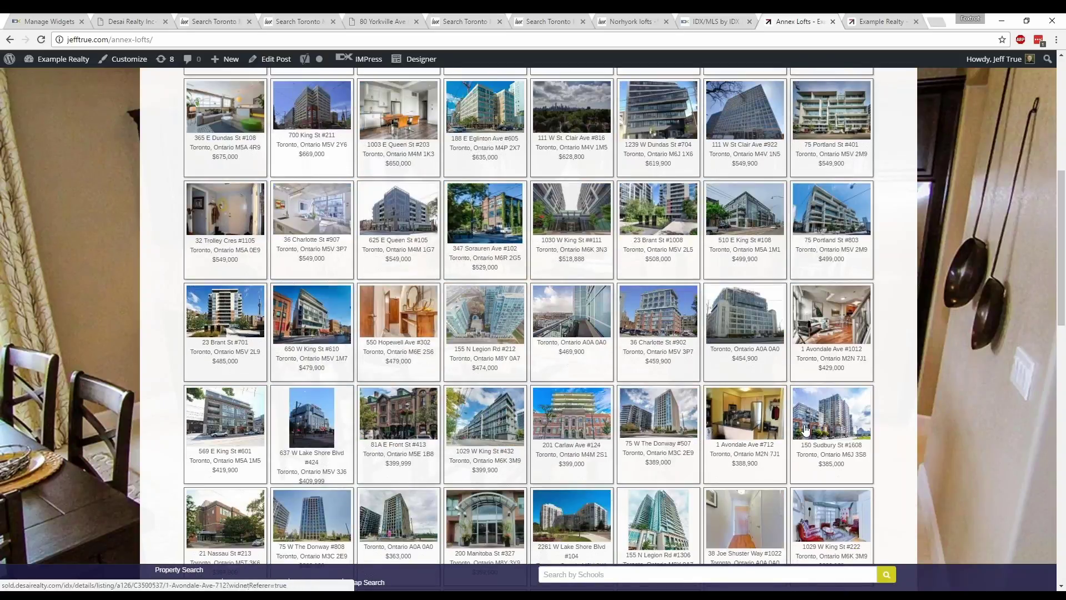
# - Look through the annexlofts.ca, Desai Realty, Queen West lofts and Example Realty sites, then return to the Annex Lofts post
pyautogui.click(298, 20)
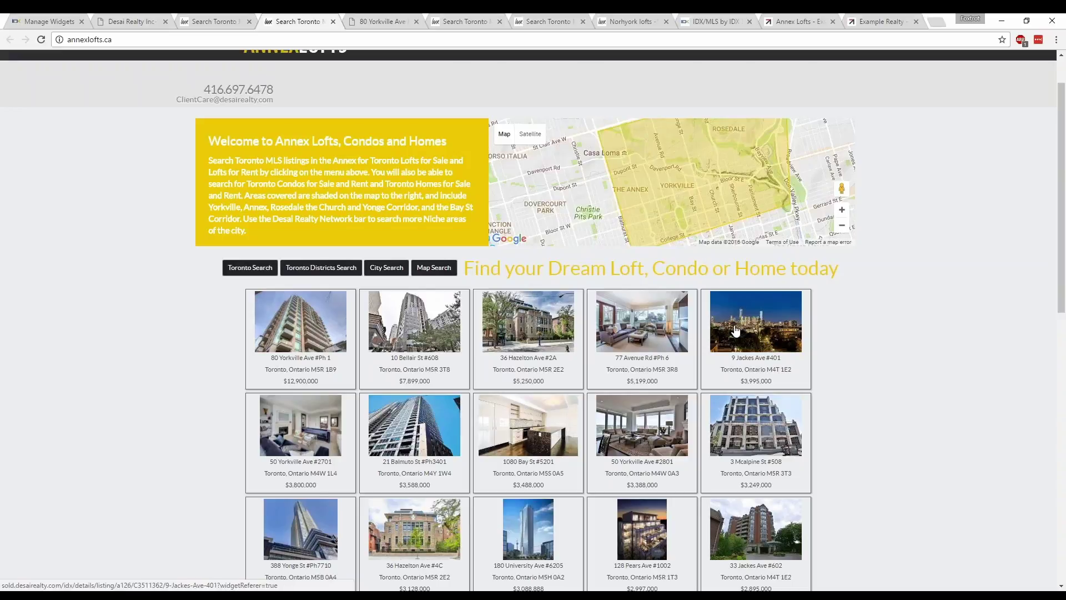
pyautogui.click(125, 21)
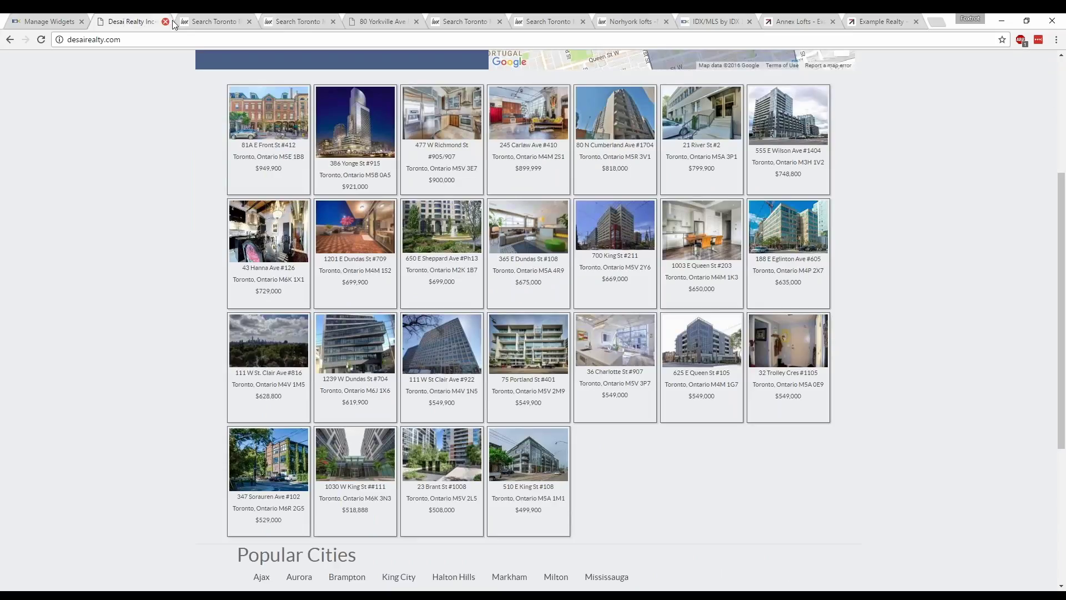
pyautogui.click(203, 20)
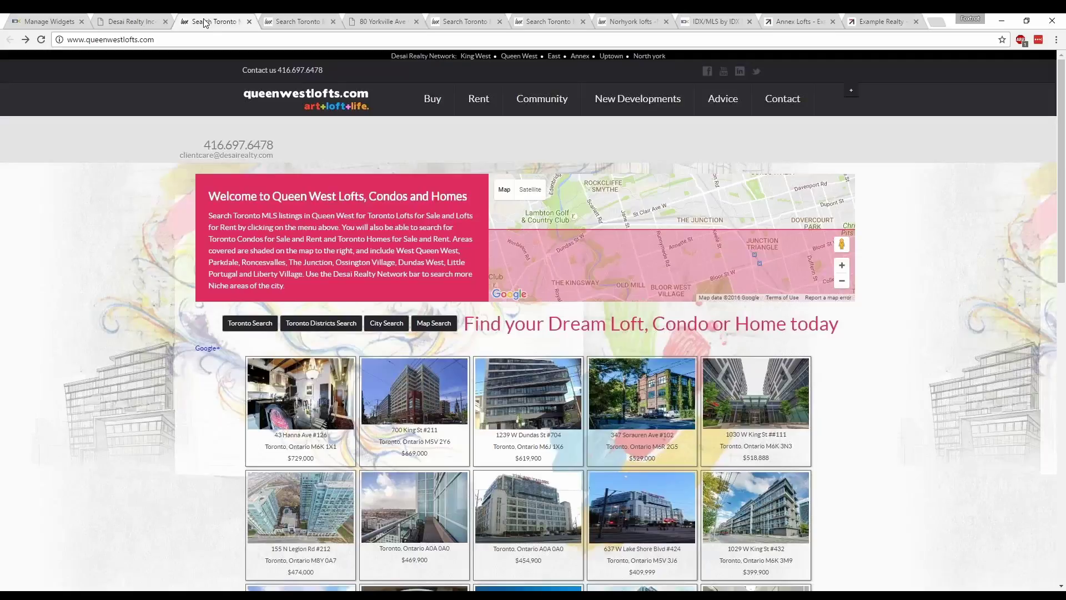
pyautogui.click(882, 20)
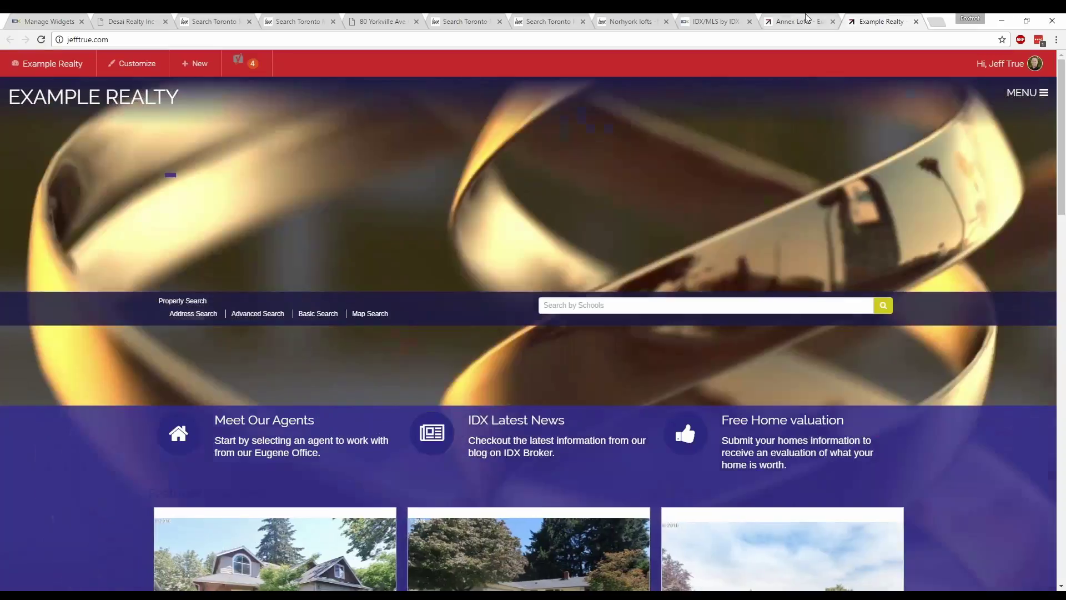
pyautogui.click(799, 21)
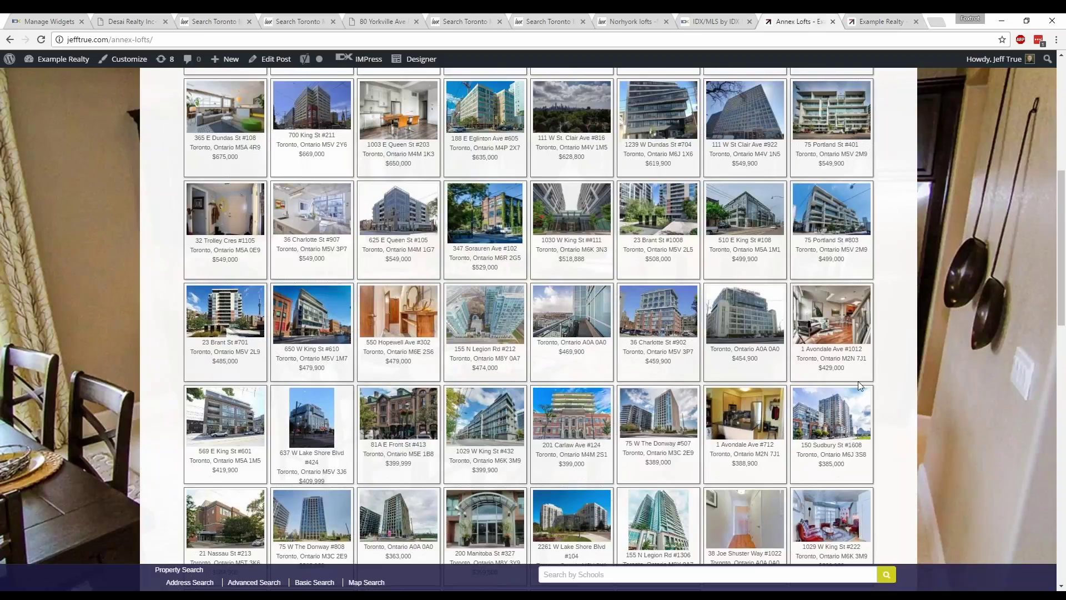
pyautogui.scroll(4, 851, 381)
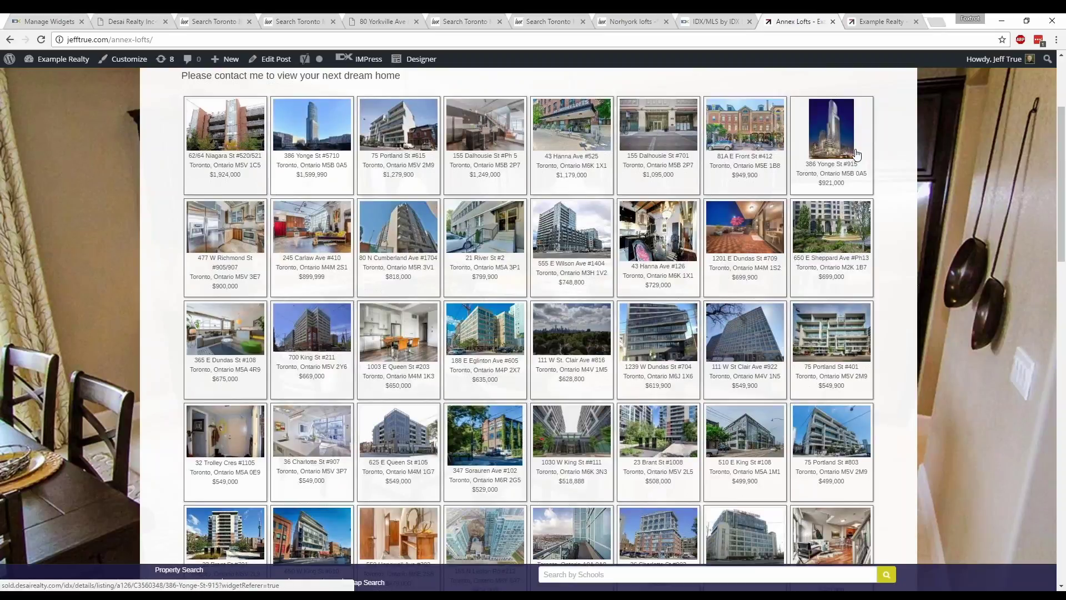
pyautogui.scroll(-8, 831, 193)
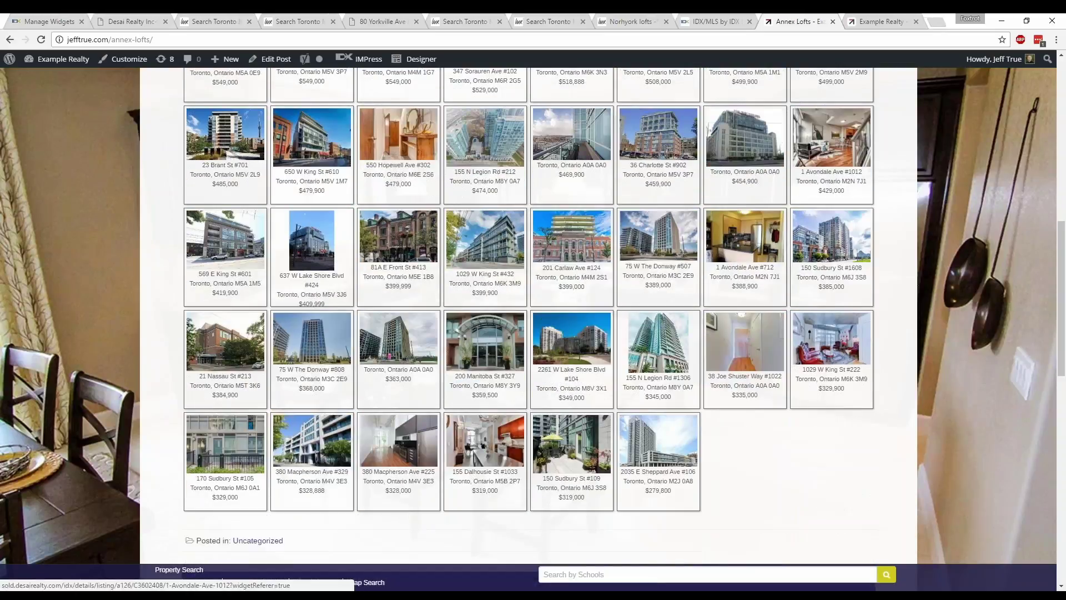
pyautogui.scroll(8, 830, 198)
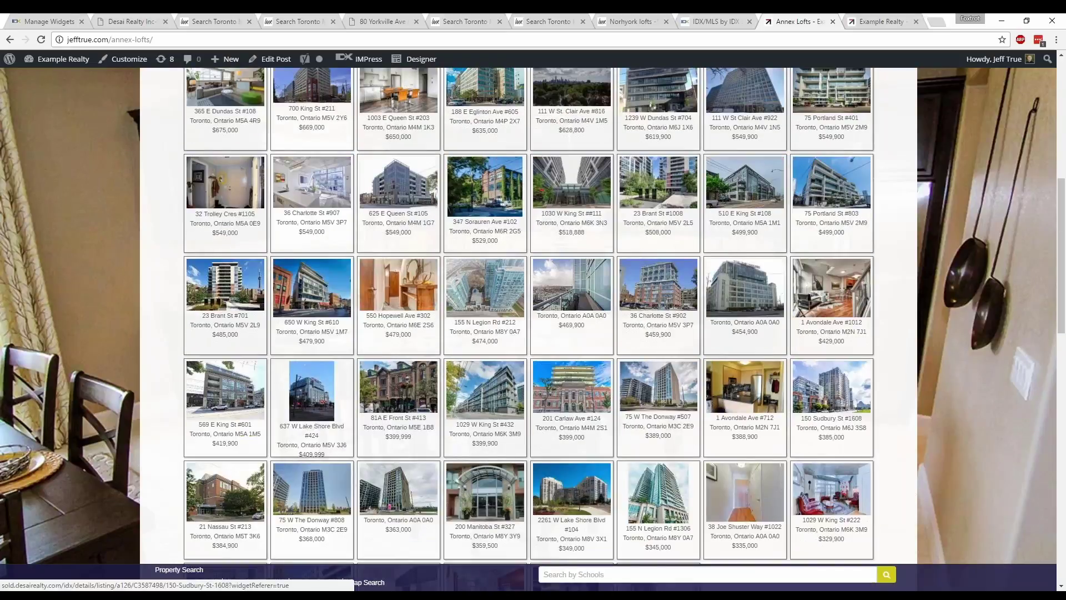
pyautogui.scroll(3, 829, 198)
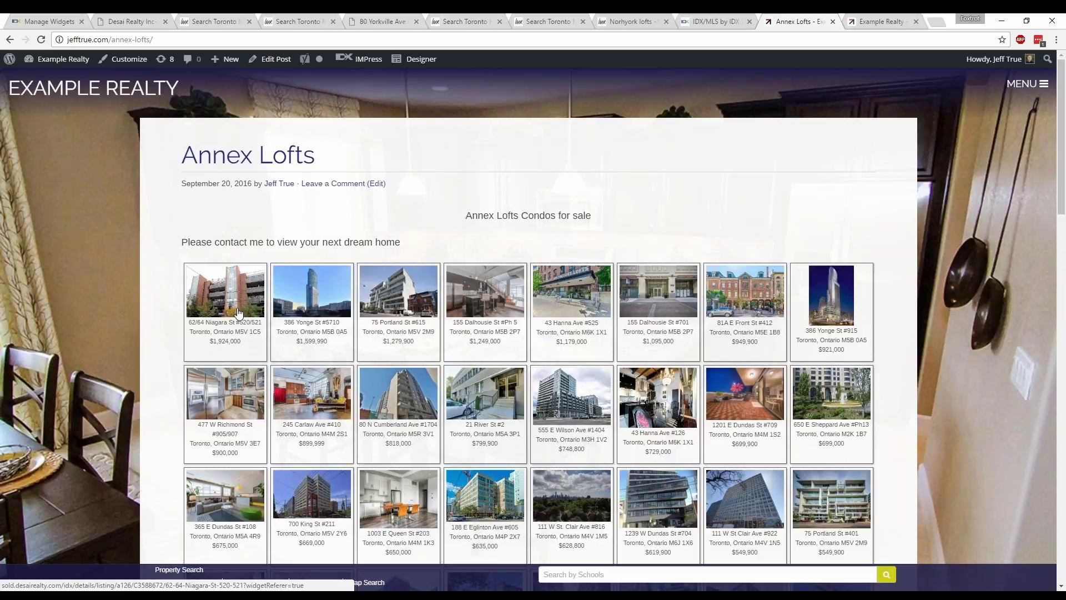
pyautogui.click(311, 302)
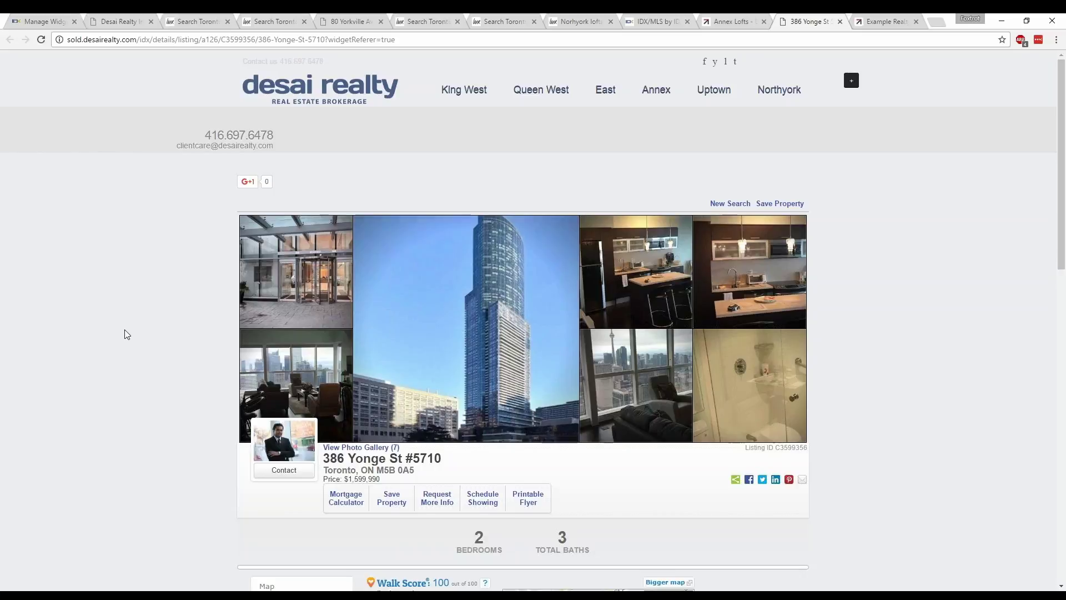
pyautogui.hotkey('ctrl', '1')
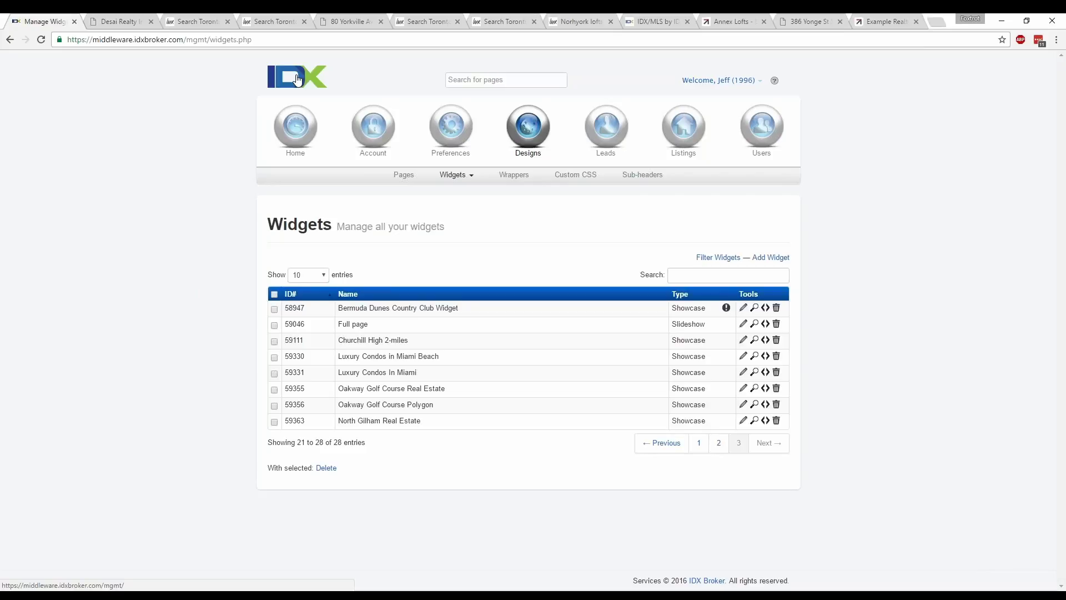
# - Return to the Annex Lofts post with its embedded listings grid
pyautogui.click(736, 23)
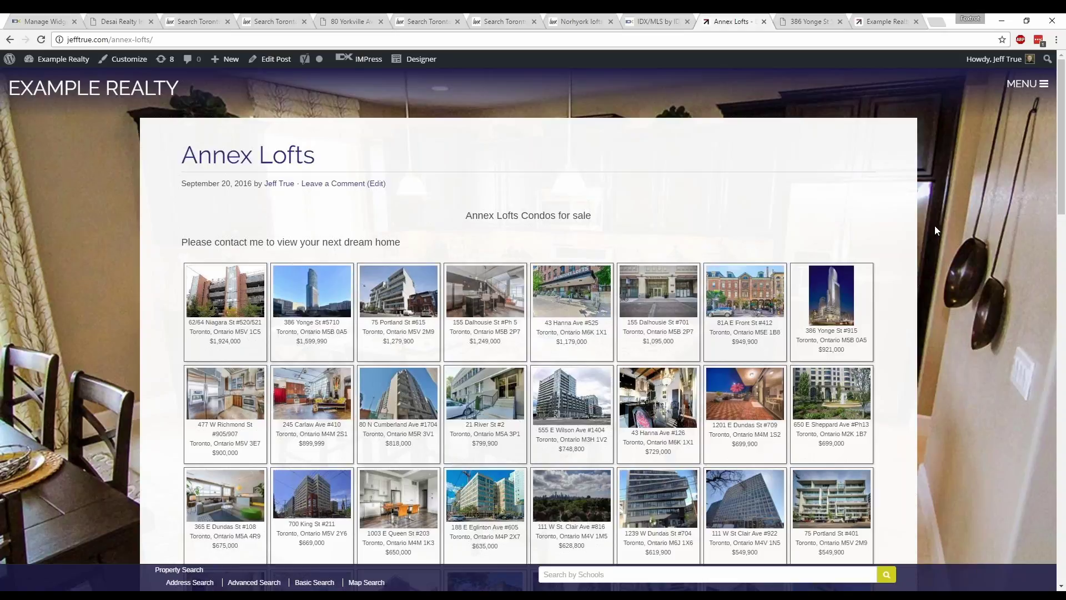
# - Open and close the MENU side panel on the Example Realty home page
pyautogui.click(899, 20)
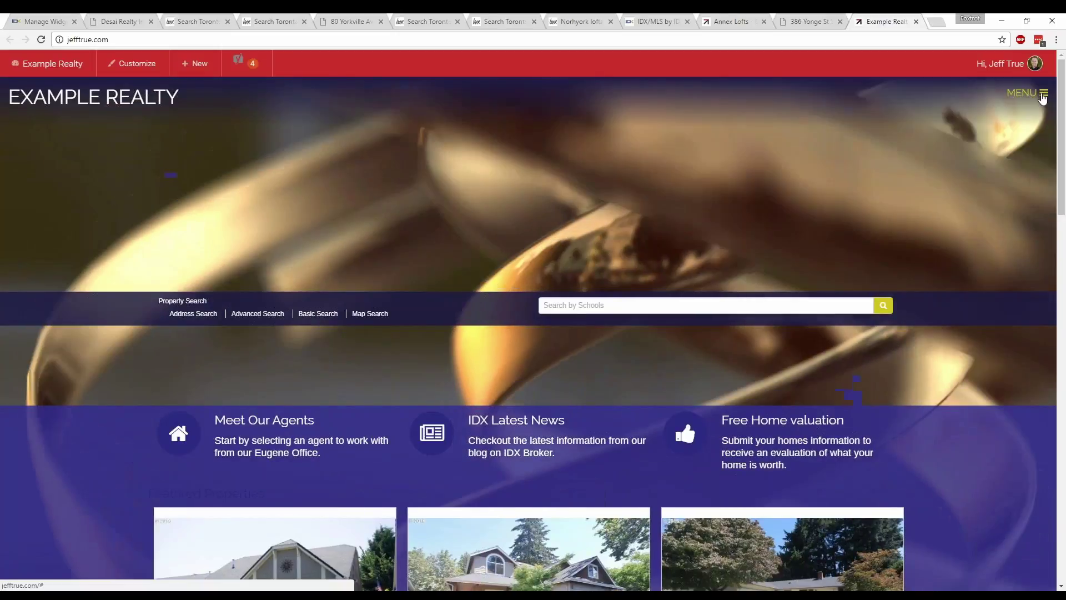
pyautogui.click(1027, 92)
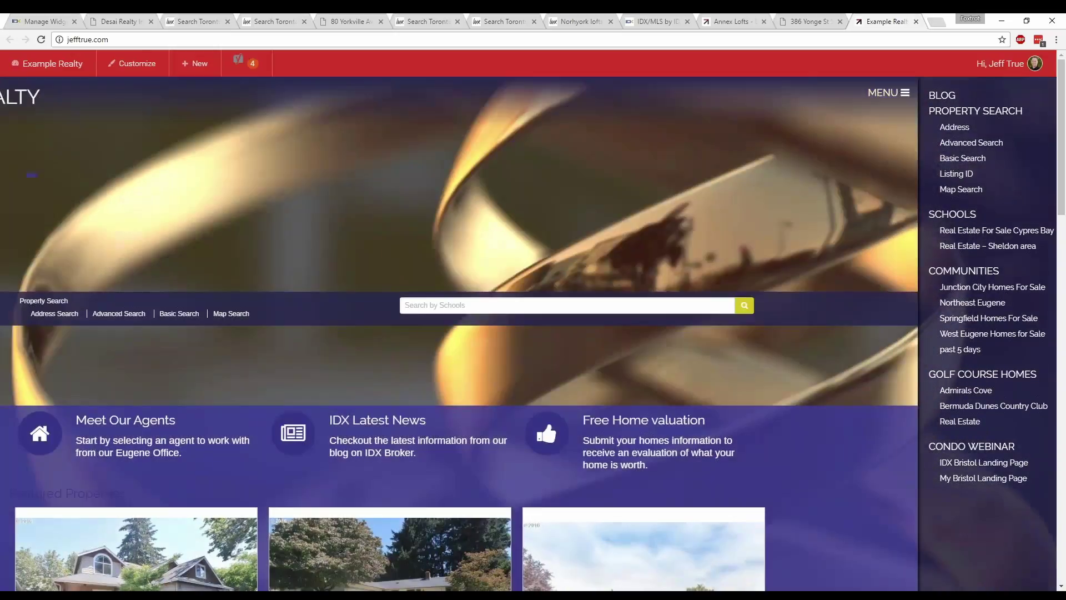
pyautogui.click(812, 150)
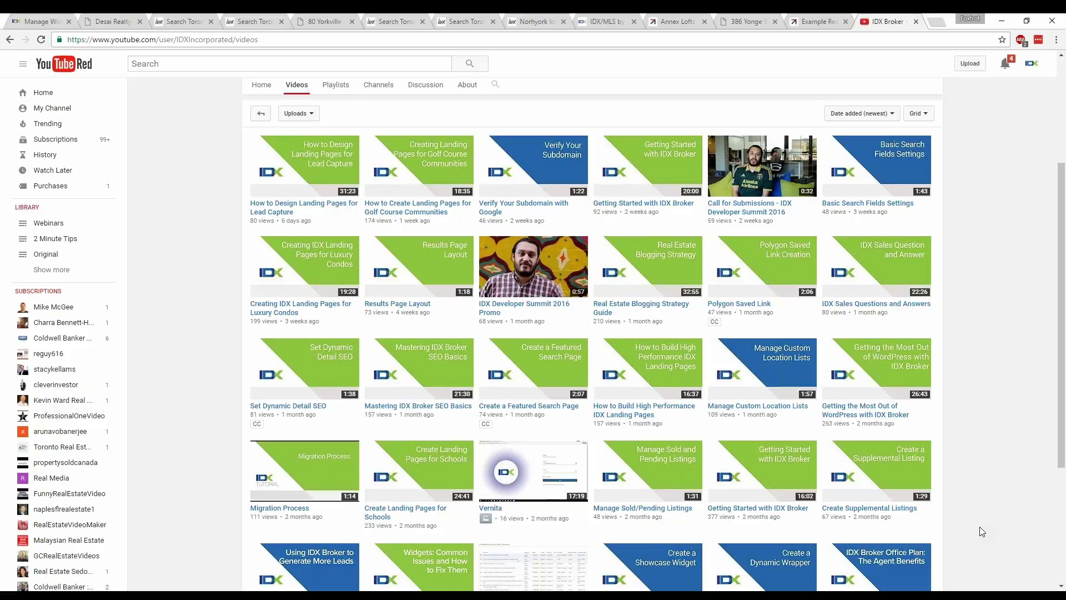
# - Go back to Manage Widgets and choose Add Widget from the Widgets dropdown
pyautogui.click(38, 21)
pyautogui.click(454, 175)
pyautogui.click(457, 190)
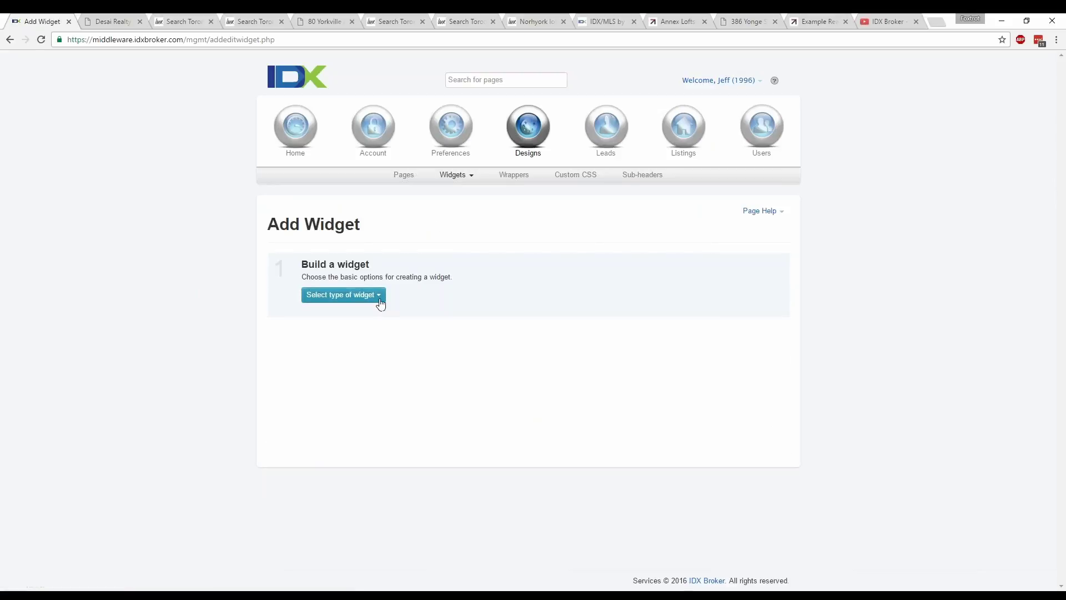
# - Choose the Showcase widget type featuring Featured Agent(s) Properties for the selected agent
pyautogui.click(378, 300)
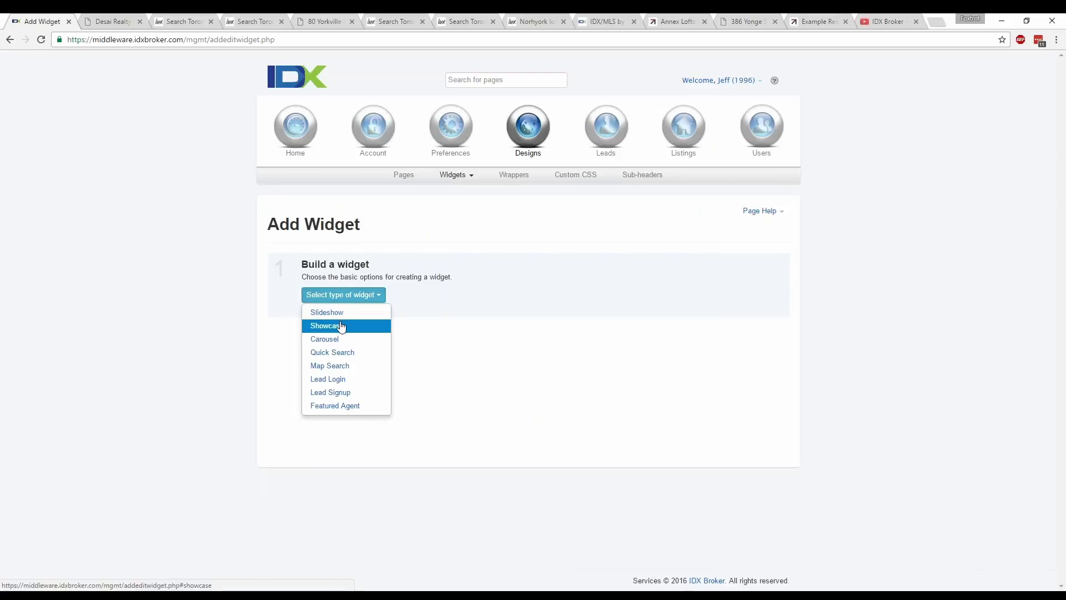
pyautogui.click(341, 327)
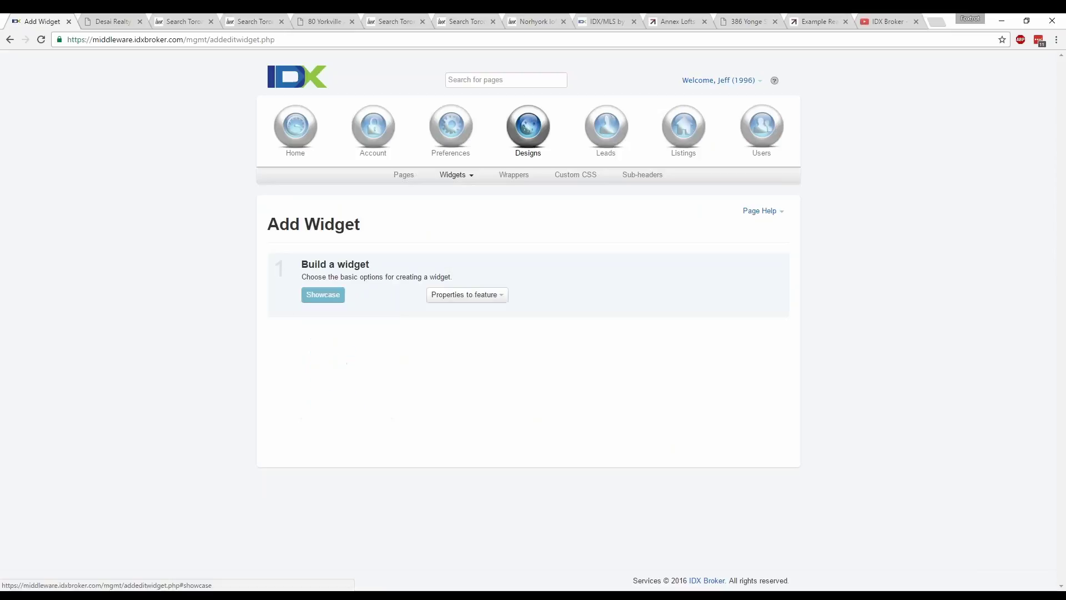
pyautogui.click(497, 294)
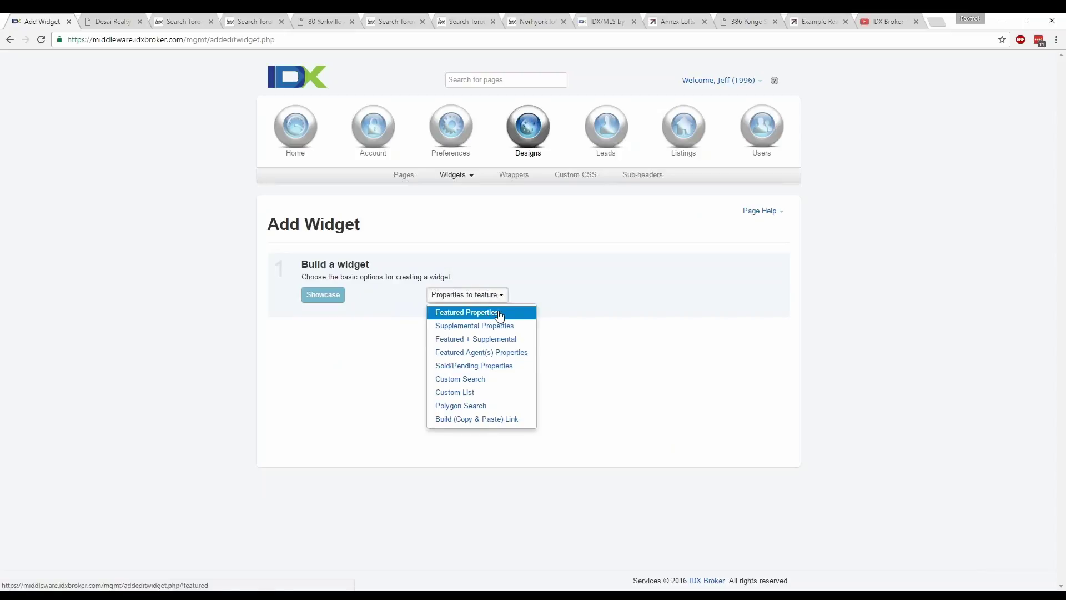
pyautogui.click(482, 355)
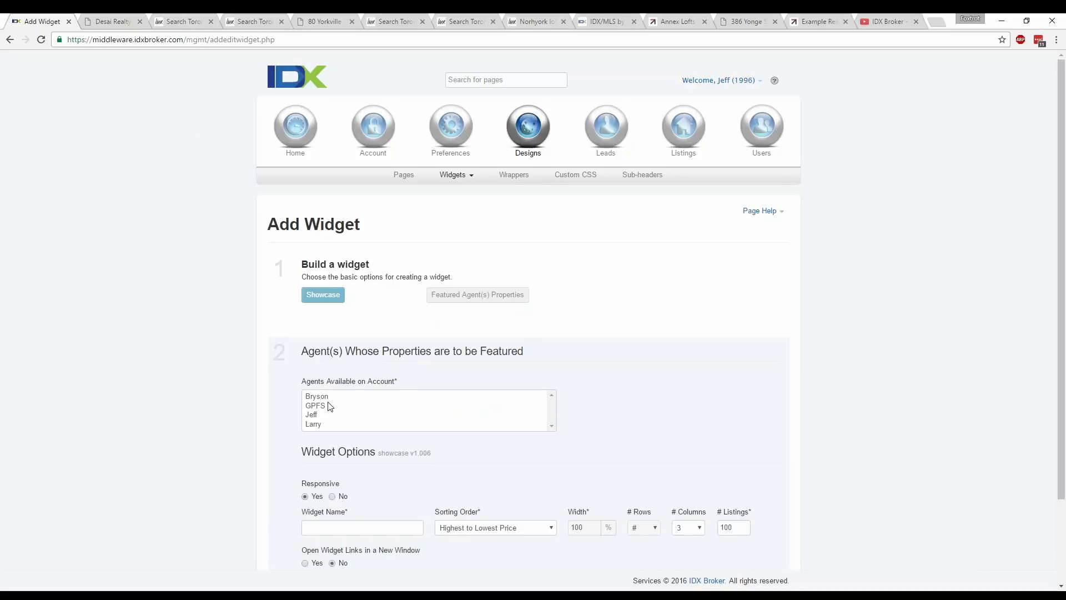
pyautogui.scroll(-1, 278, 406)
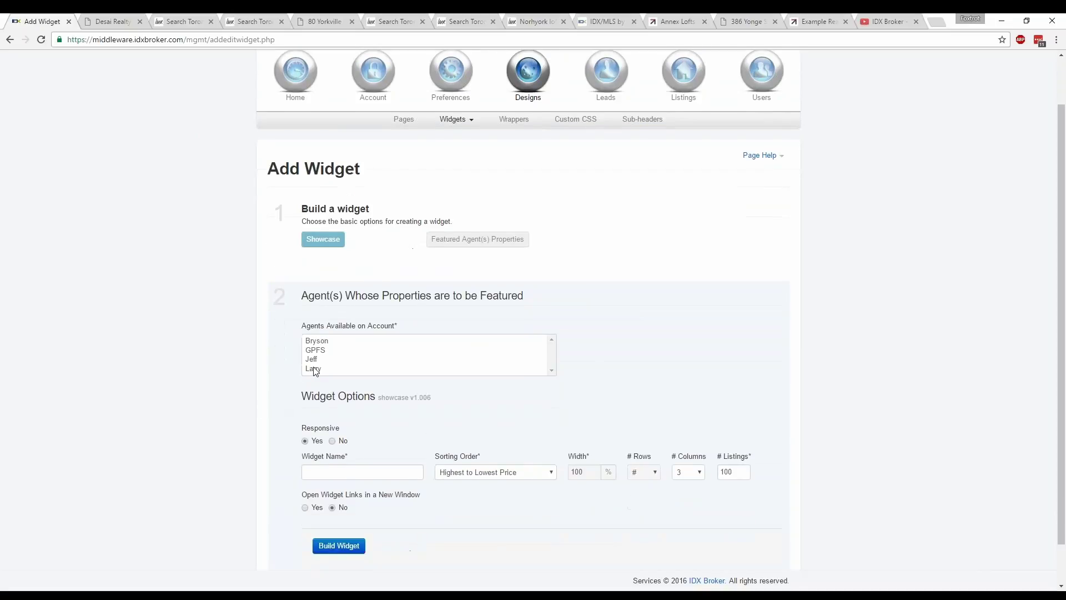
pyautogui.click(314, 359)
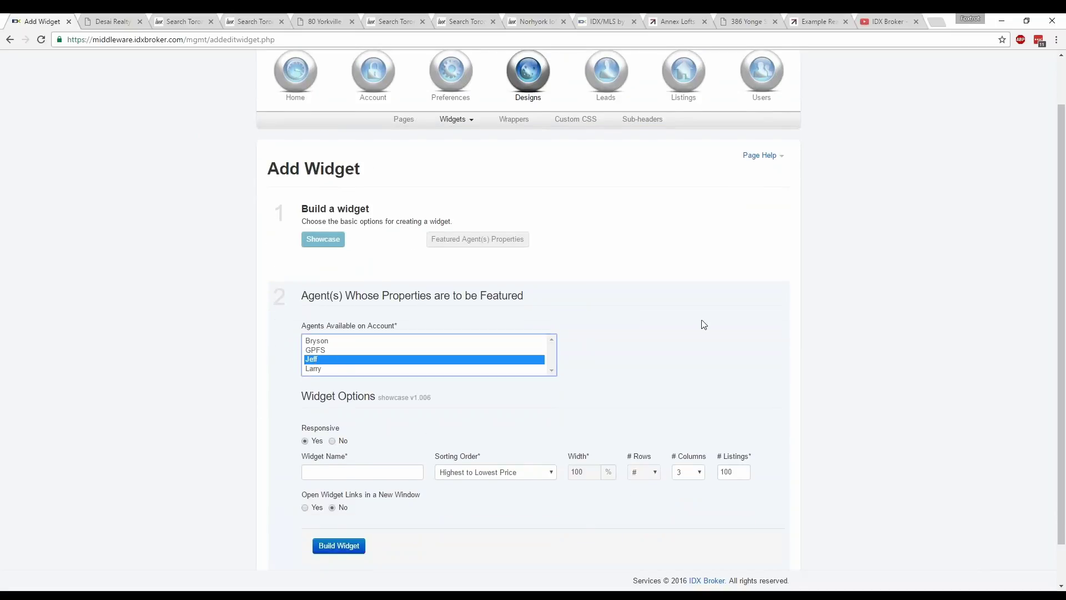
pyautogui.scroll(-1, 704, 322)
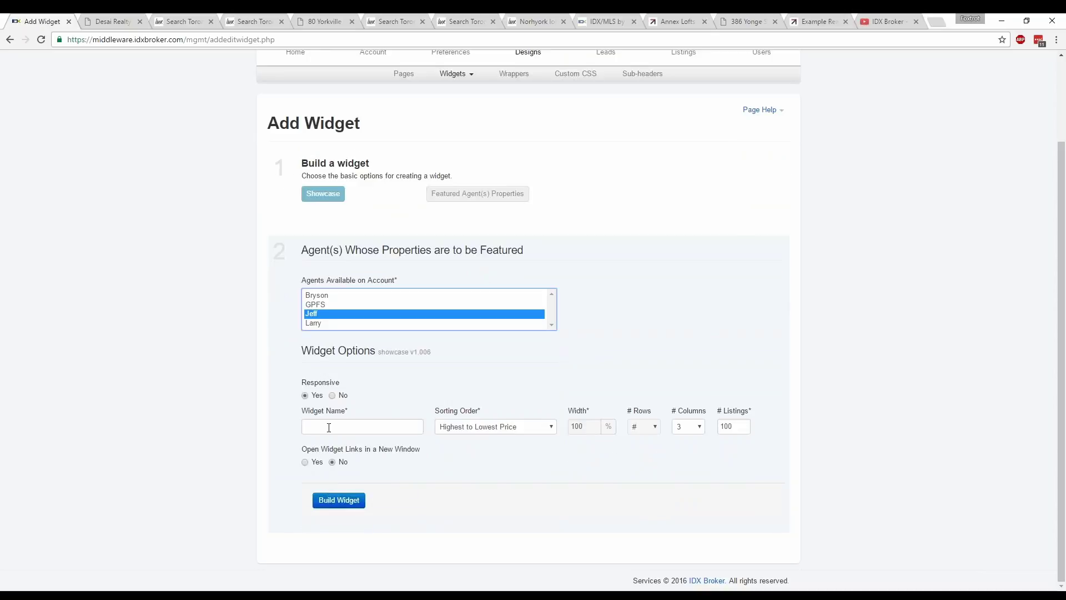
# - Name the widget for the agent's listings, set 50 listings, open links in a new window, and build it
pyautogui.click(333, 426)
pyautogui.write('jef')
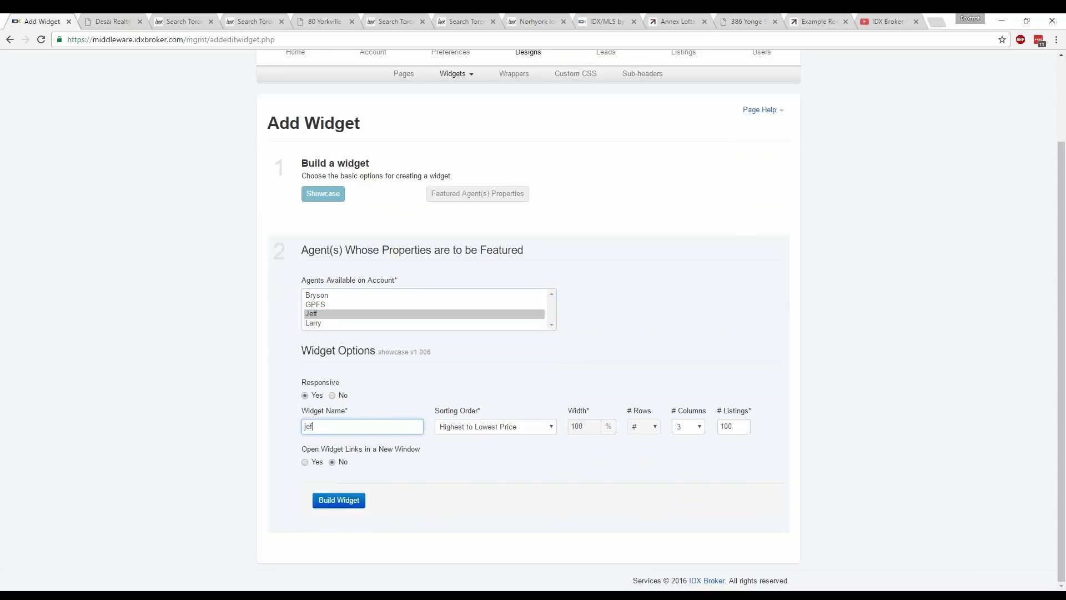
pyautogui.press('BackSpace')
pyautogui.press('BackSpace')
pyautogui.write("Jeff's listings")
pyautogui.doubleClick(735, 428)
pyautogui.write('5')
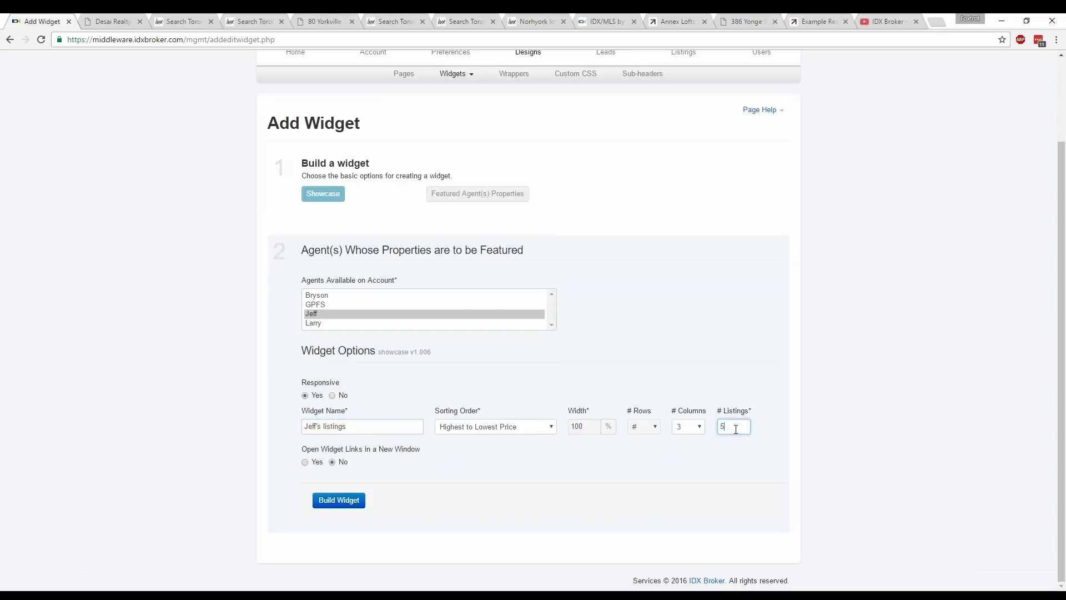
pyautogui.hotkey('ctrl', 'a')
pyautogui.write('50')
pyautogui.click(305, 462)
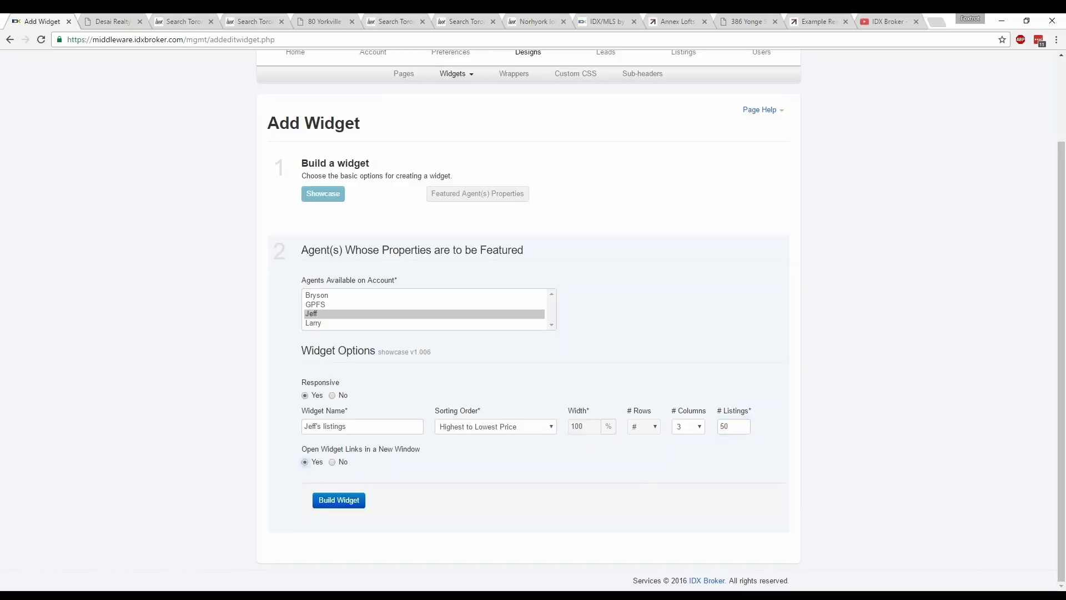
pyautogui.click(332, 501)
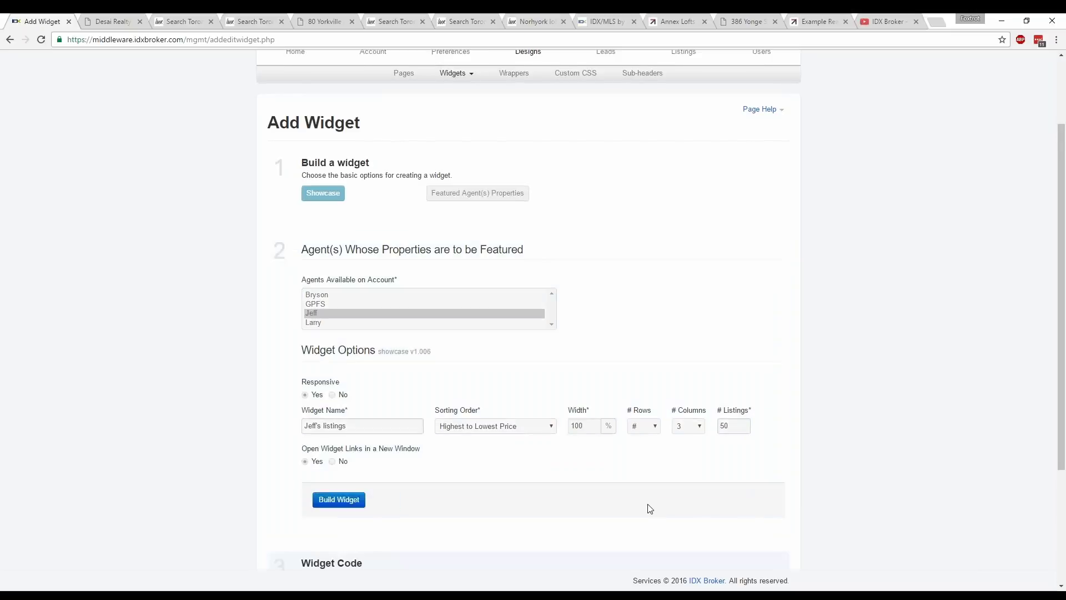